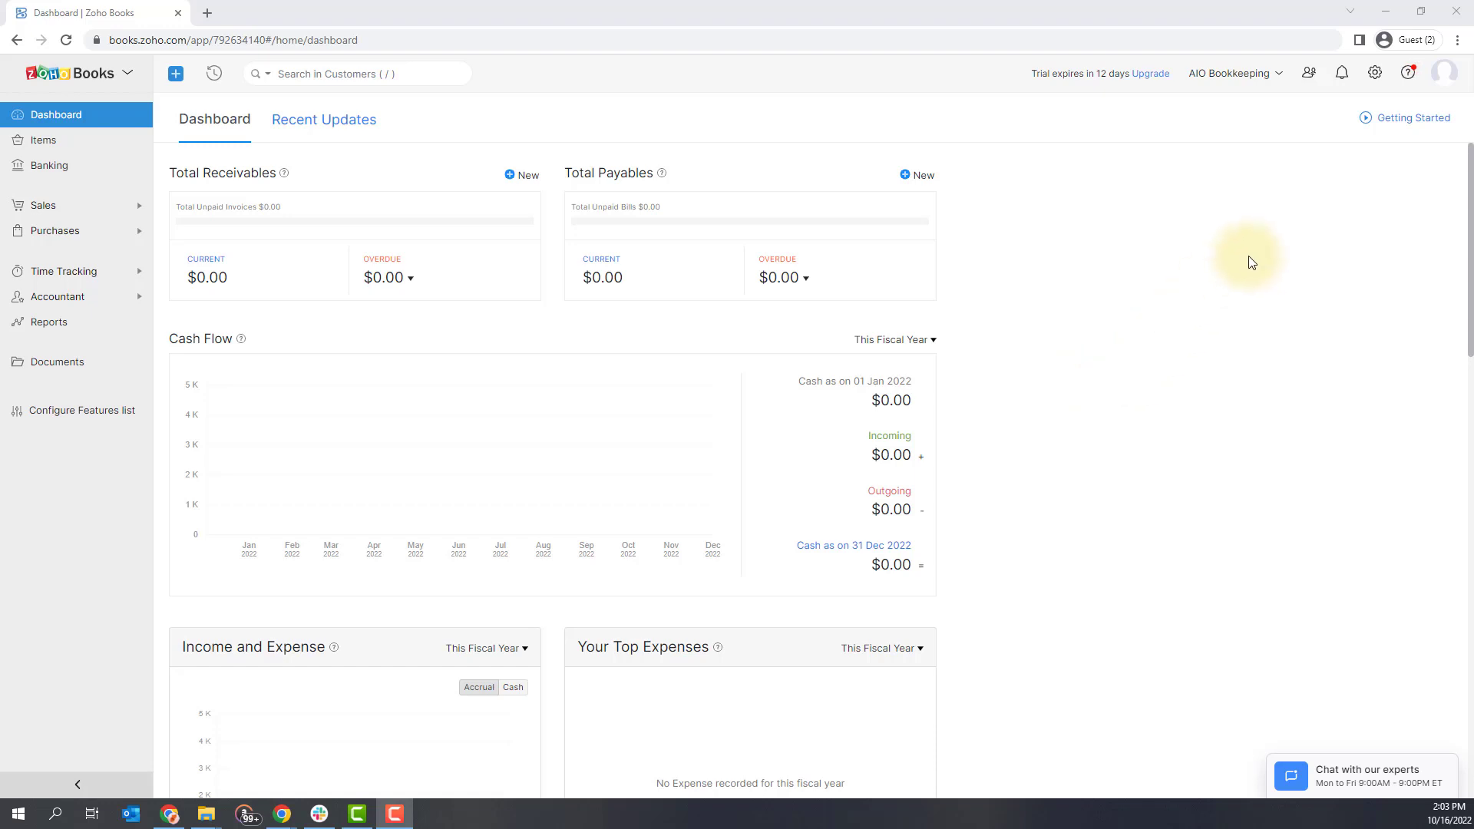
Upload AIOLogo.png as the company logo in the Organization Profile.
{"action": "left_click", "coordinate": [1375, 76]}
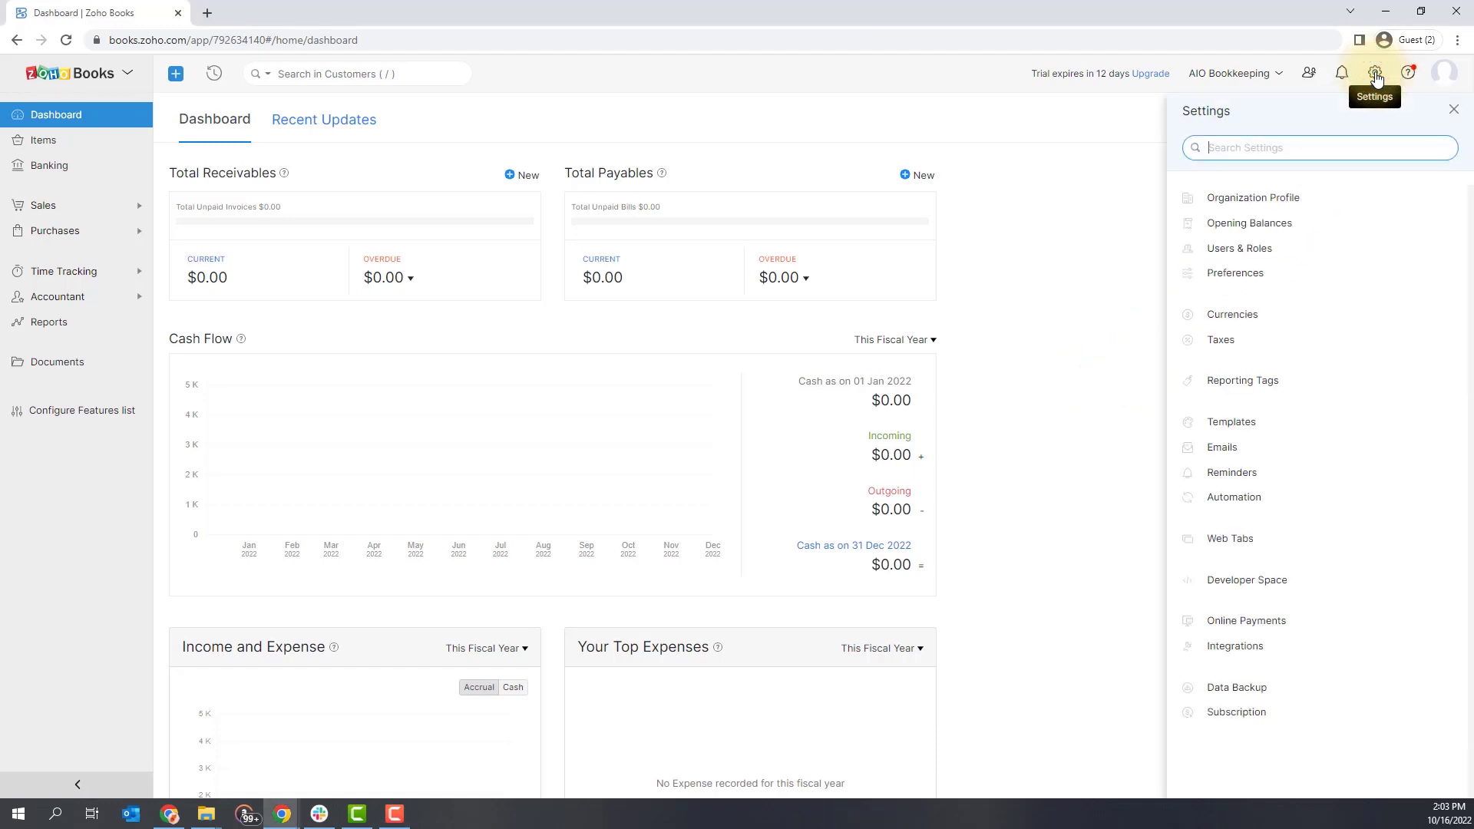
{"action": "left_click", "coordinate": [1365, 208]}
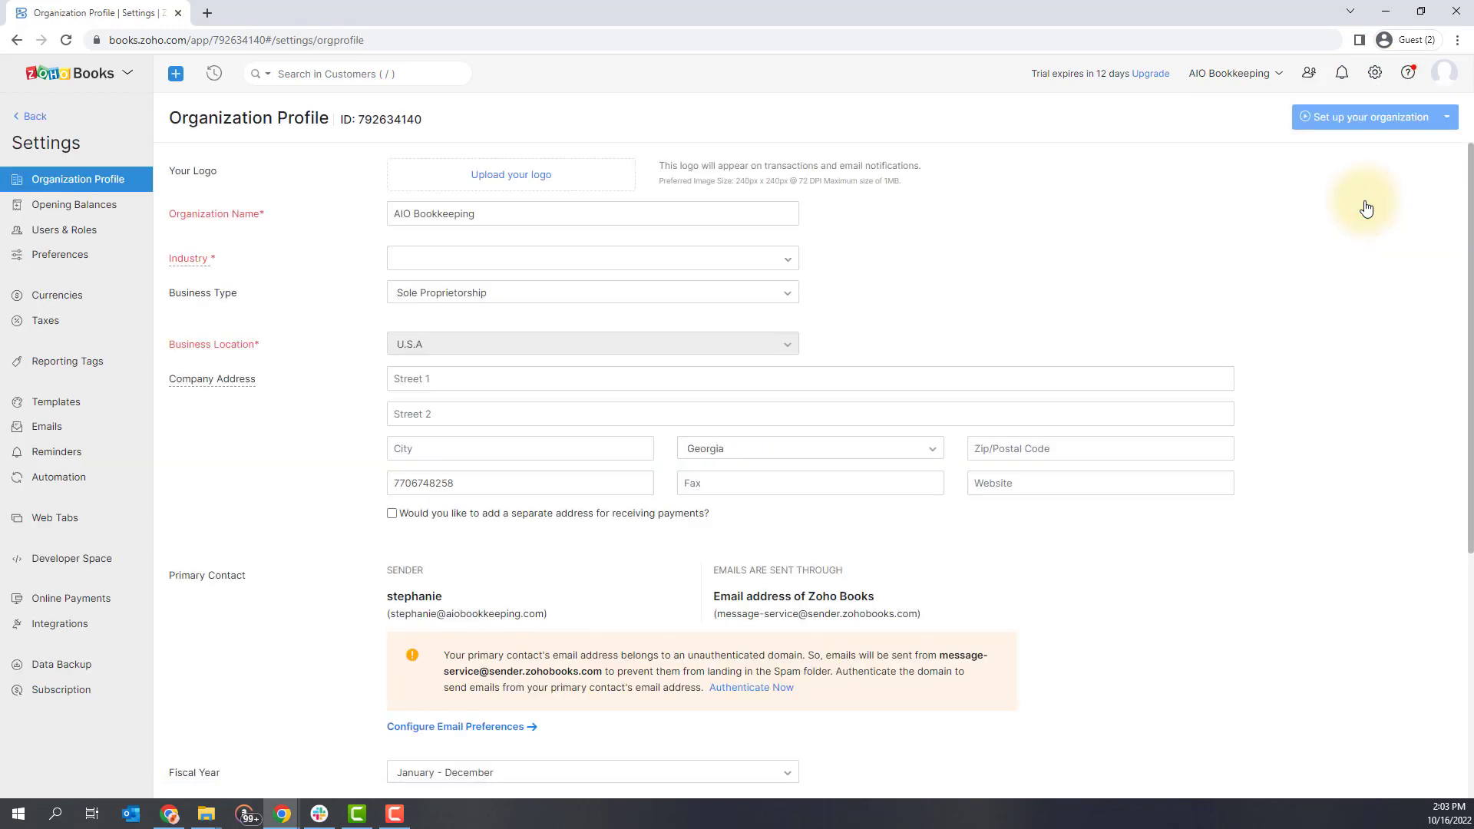
{"action": "left_click", "coordinate": [536, 178]}
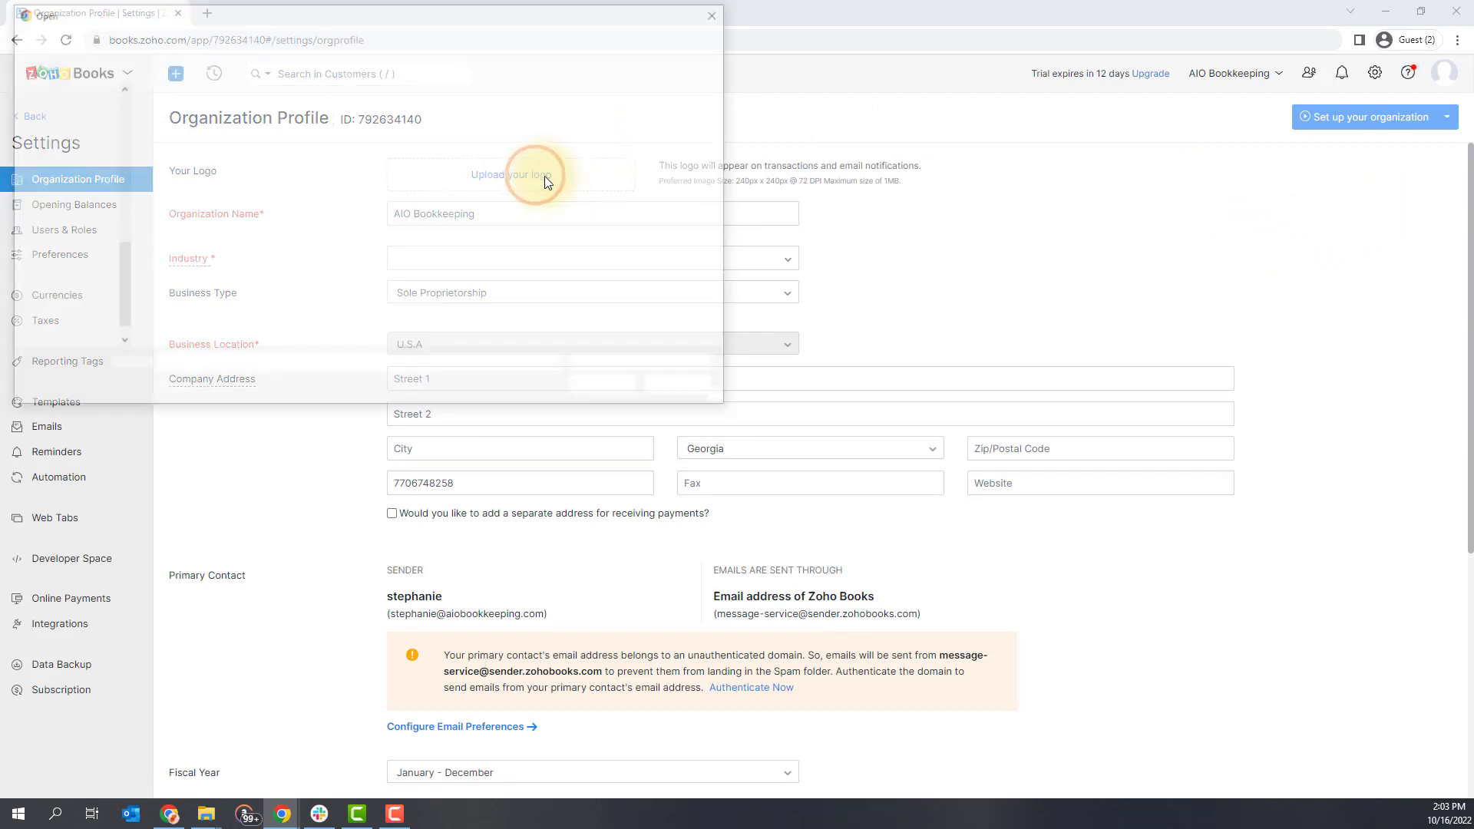
{"action": "left_click", "coordinate": [172, 163]}
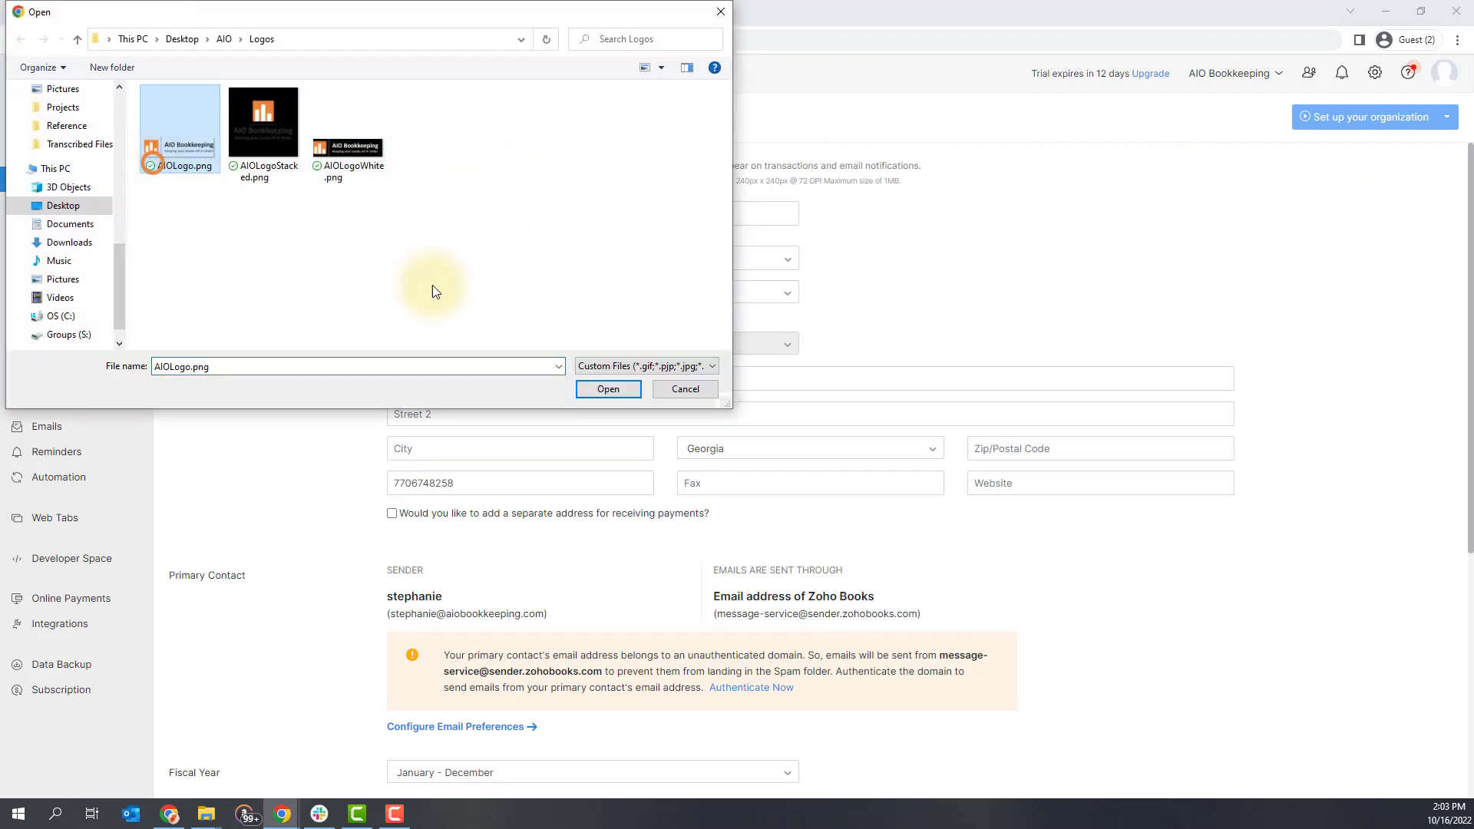
{"action": "left_click", "coordinate": [602, 390]}
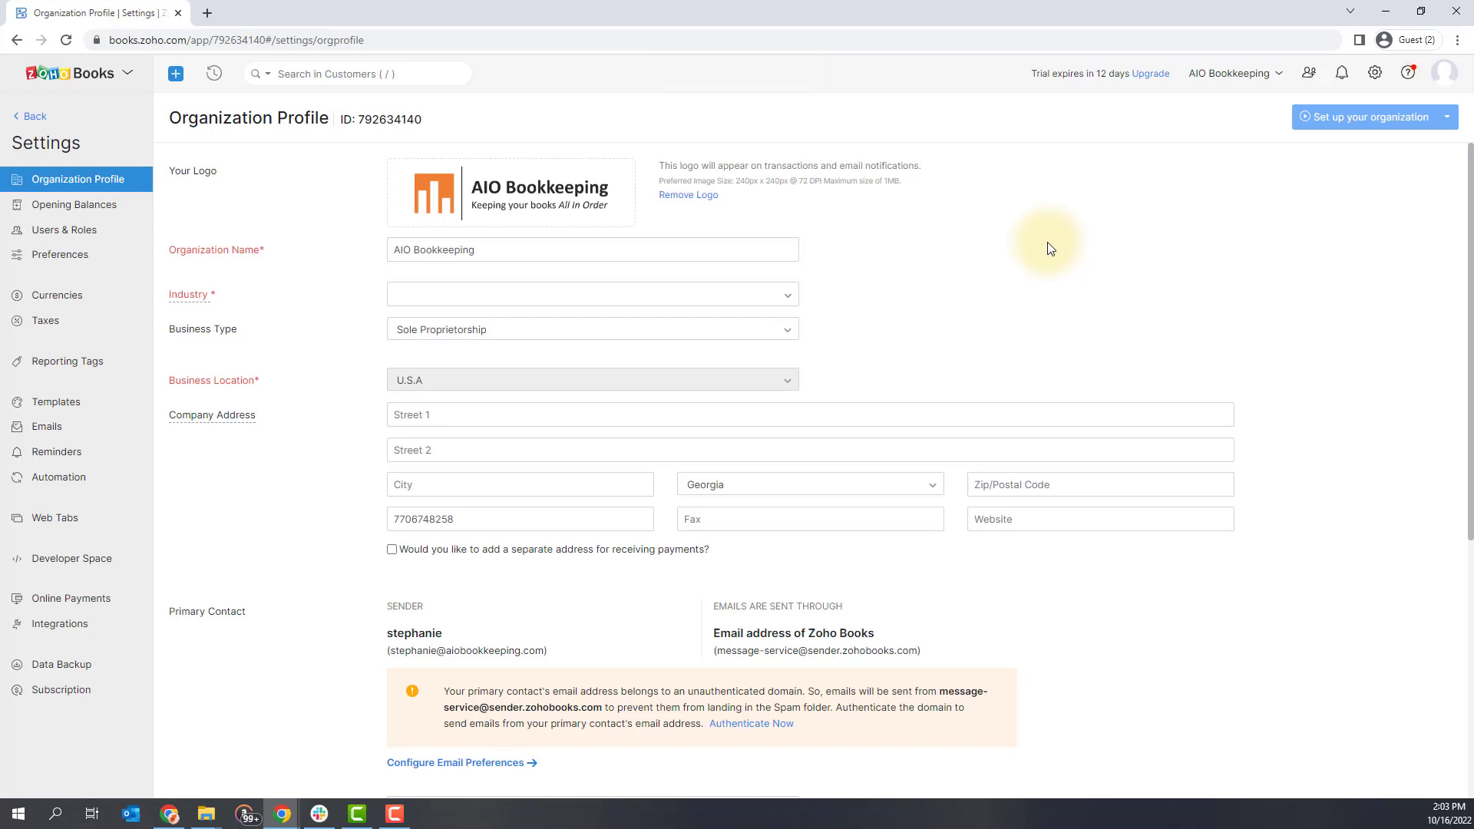
Append LLC to the organization name, set industry to Financial Services and business type to LLC.
{"action": "left_click", "coordinate": [706, 248]}
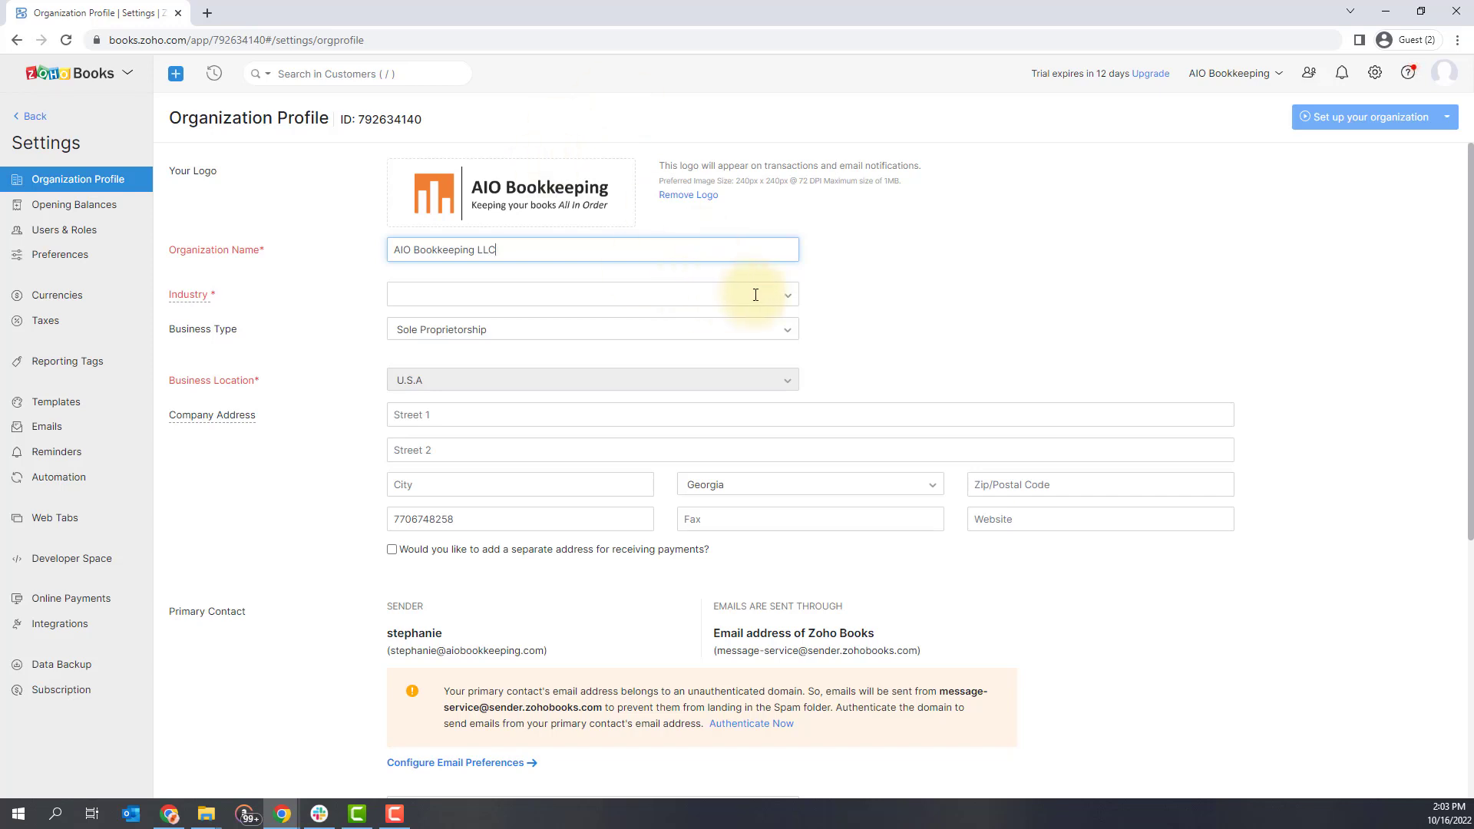
{"action": "left_click", "coordinate": [788, 295]}
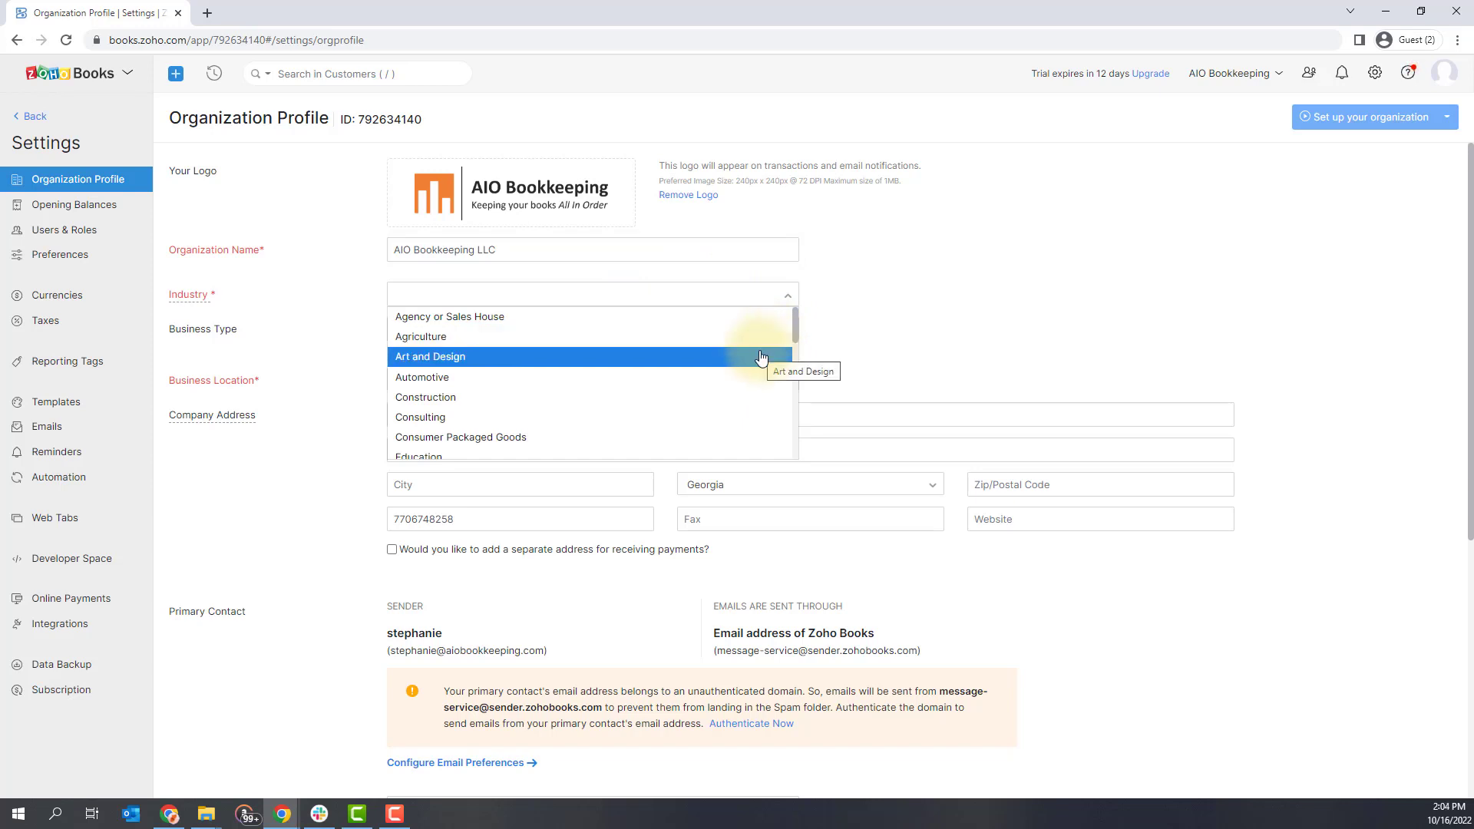
{"action": "scroll", "coordinate": [761, 358], "scroll_direction": "down", "scroll_amount": 3}
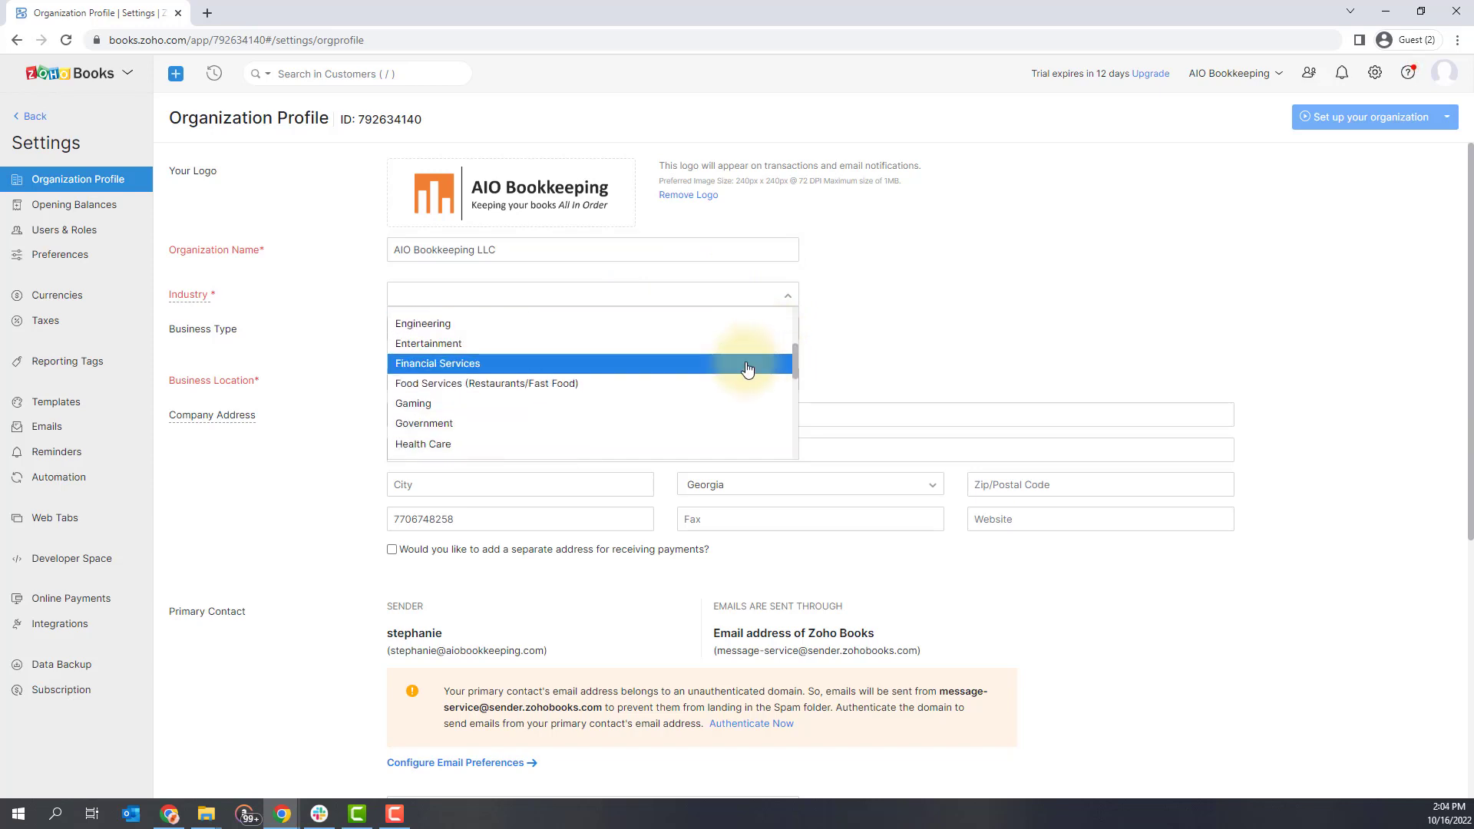
{"action": "left_click", "coordinate": [747, 370]}
{"action": "left_click", "coordinate": [849, 330]}
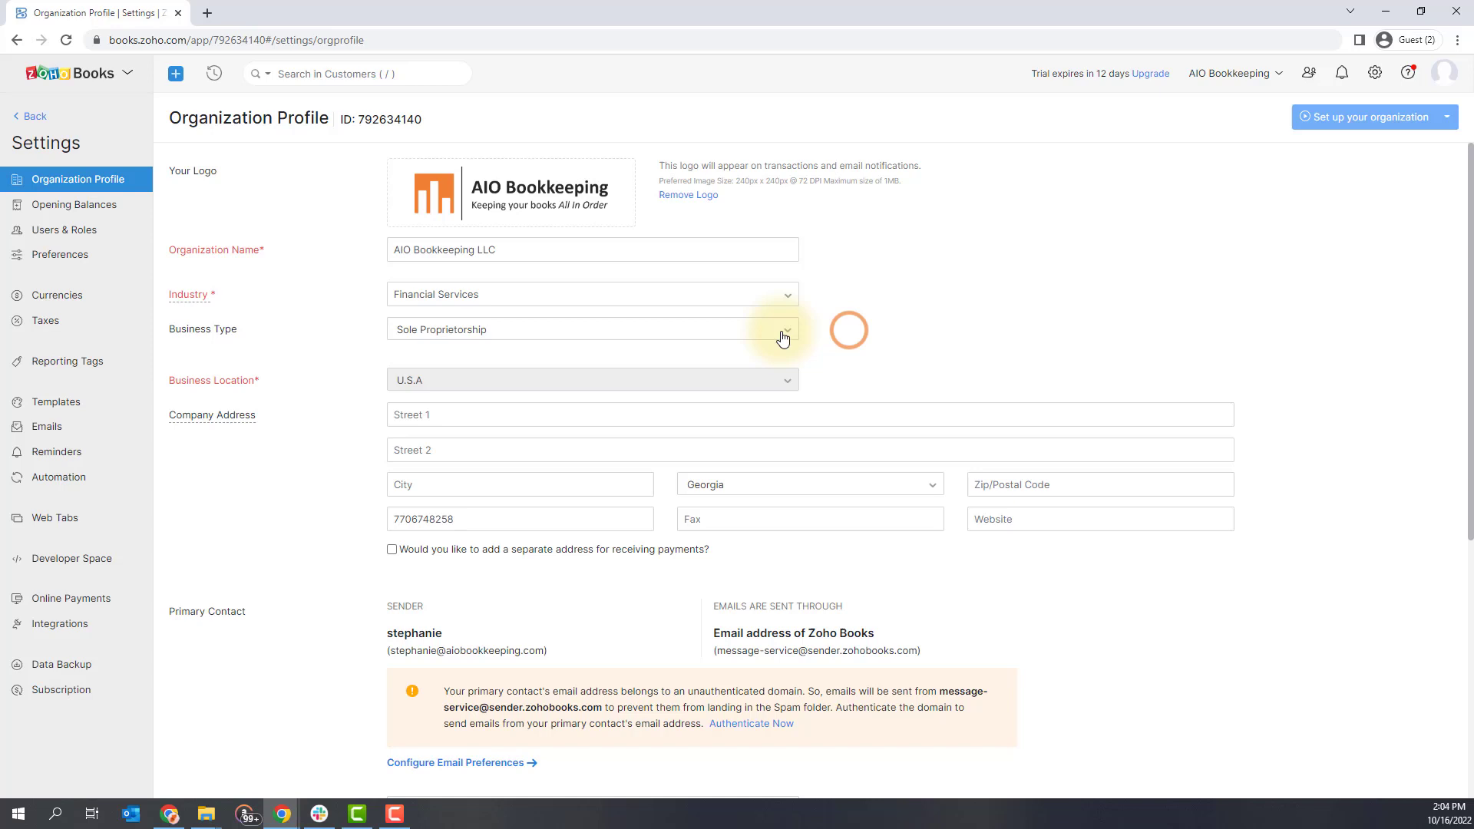
{"action": "left_click", "coordinate": [787, 334]}
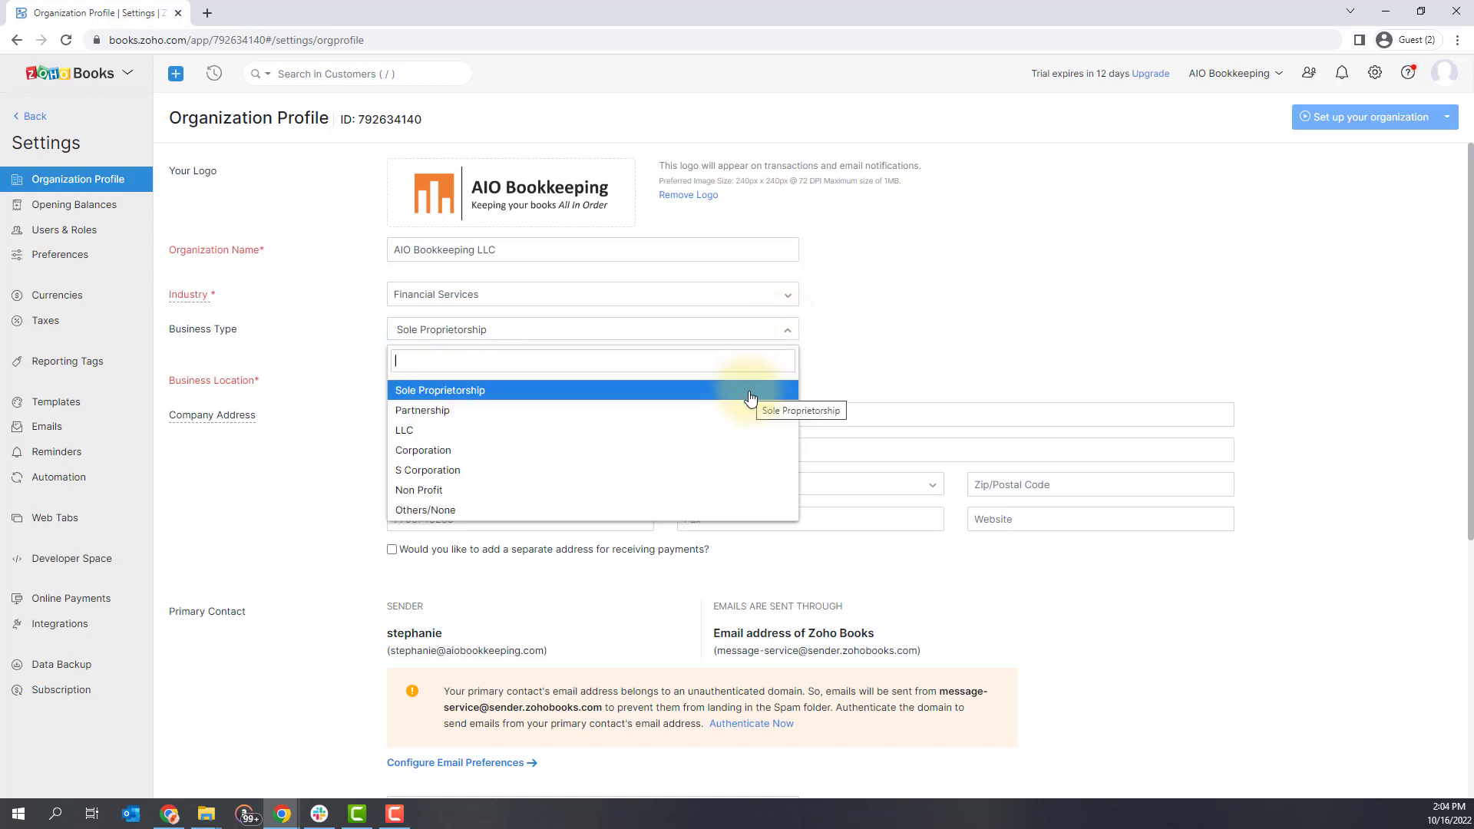
{"action": "left_click", "coordinate": [742, 435]}
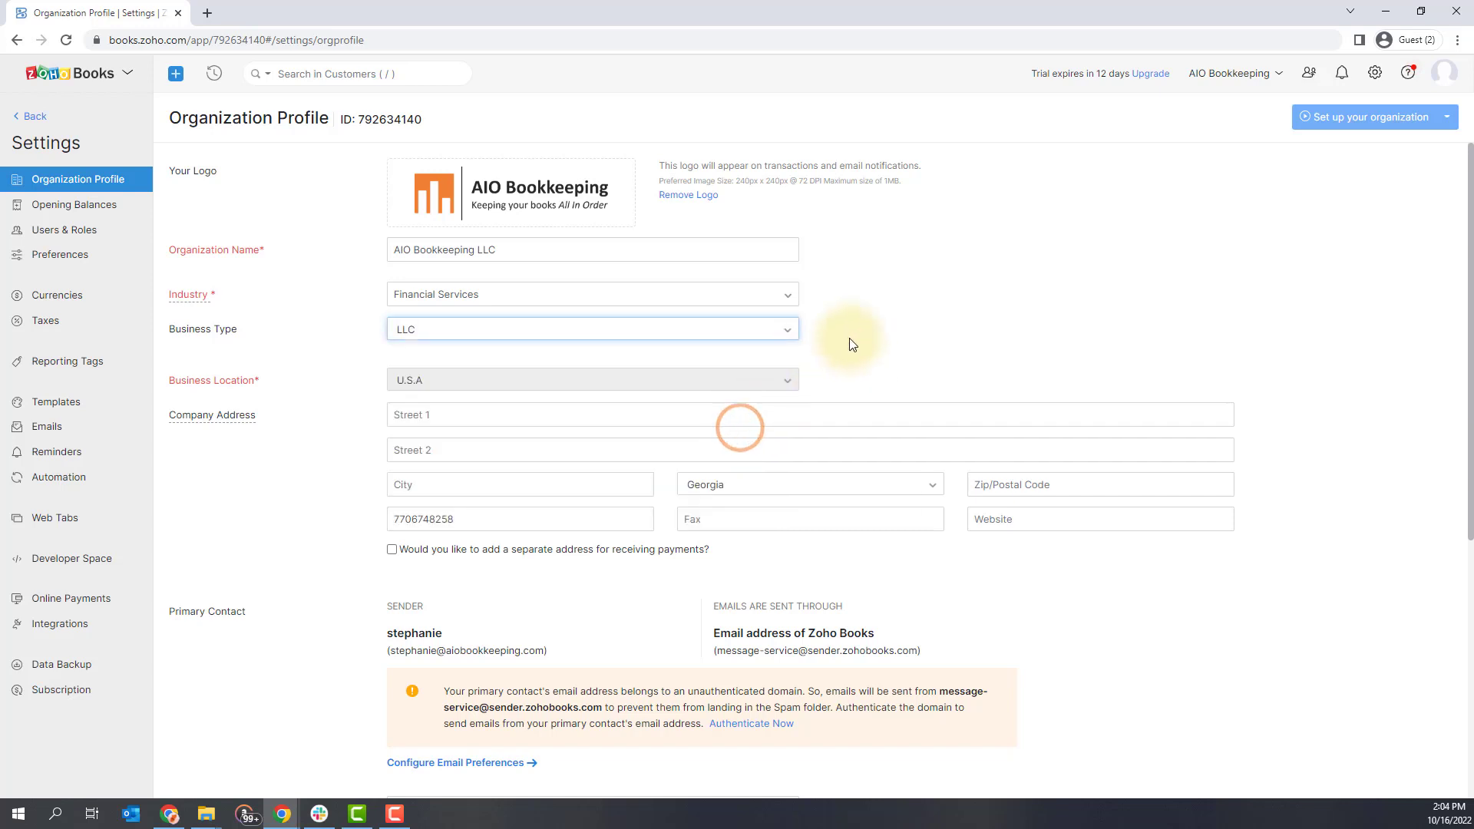
{"action": "left_click", "coordinate": [846, 332]}
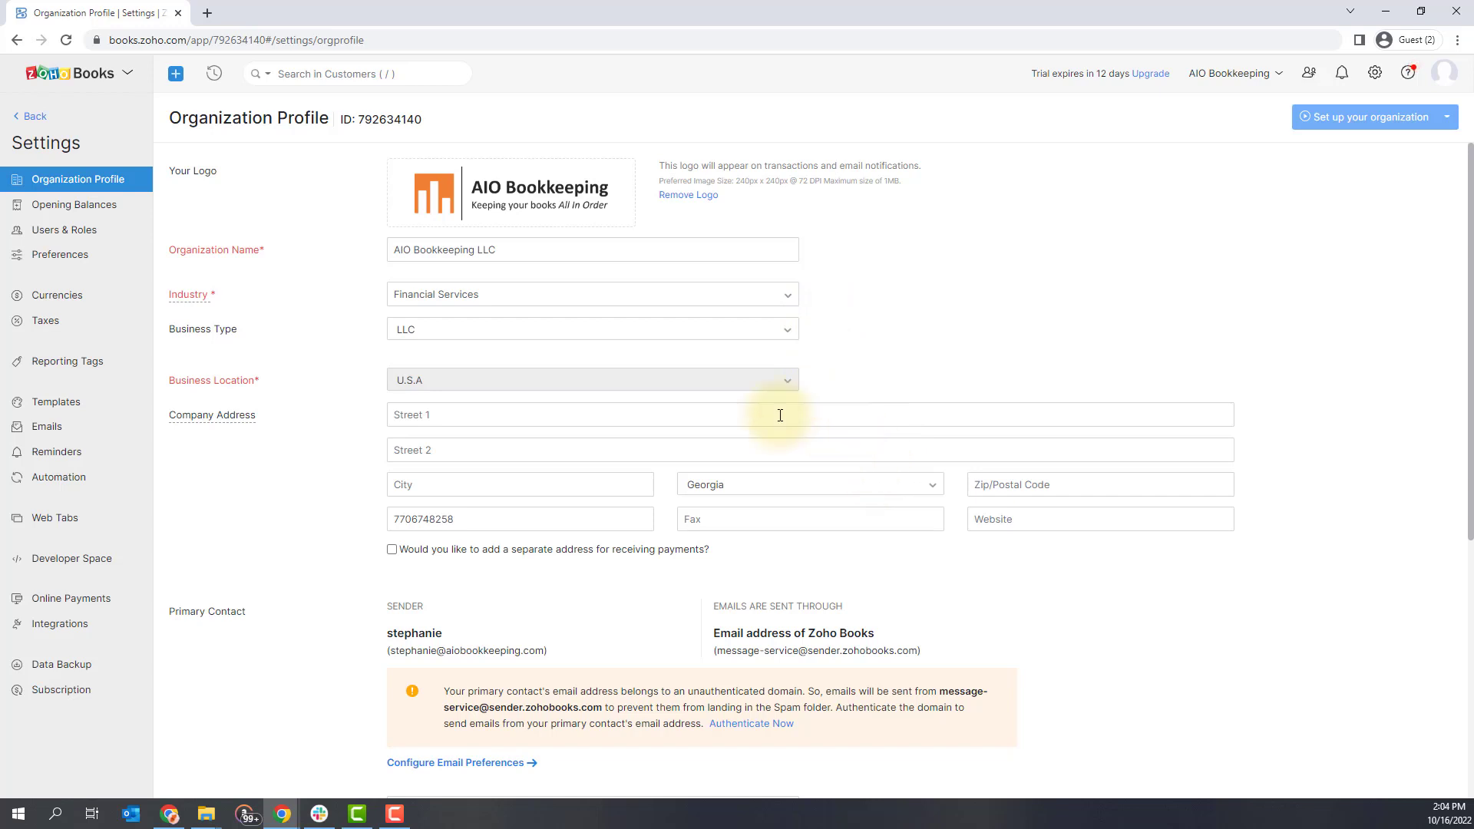
{"action": "left_click", "coordinate": [860, 416]}
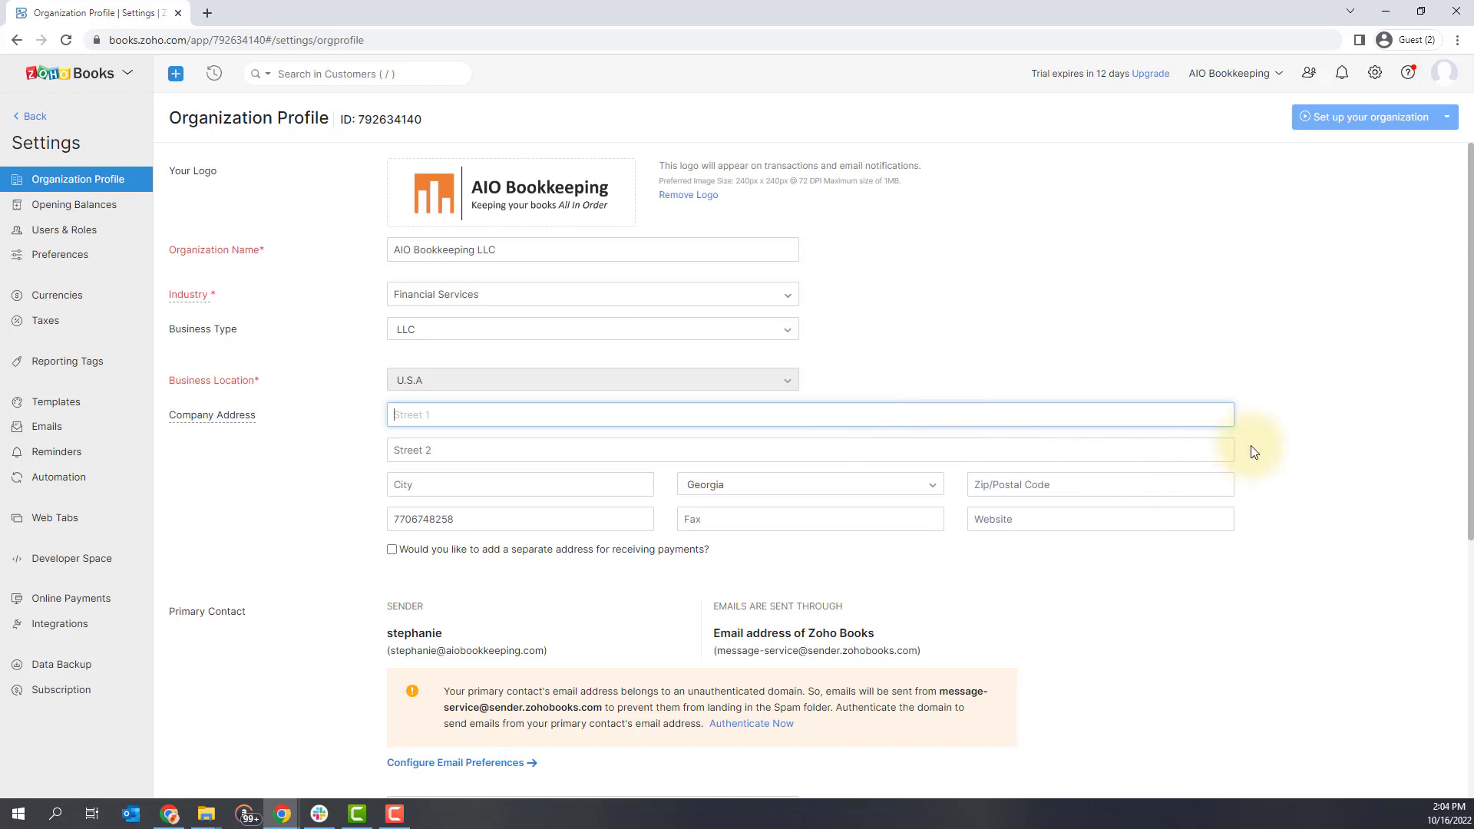
{"action": "scroll", "coordinate": [1251, 451], "scroll_direction": "down", "scroll_amount": 2}
{"action": "scroll", "coordinate": [1252, 452], "scroll_direction": "down", "scroll_amount": 3}
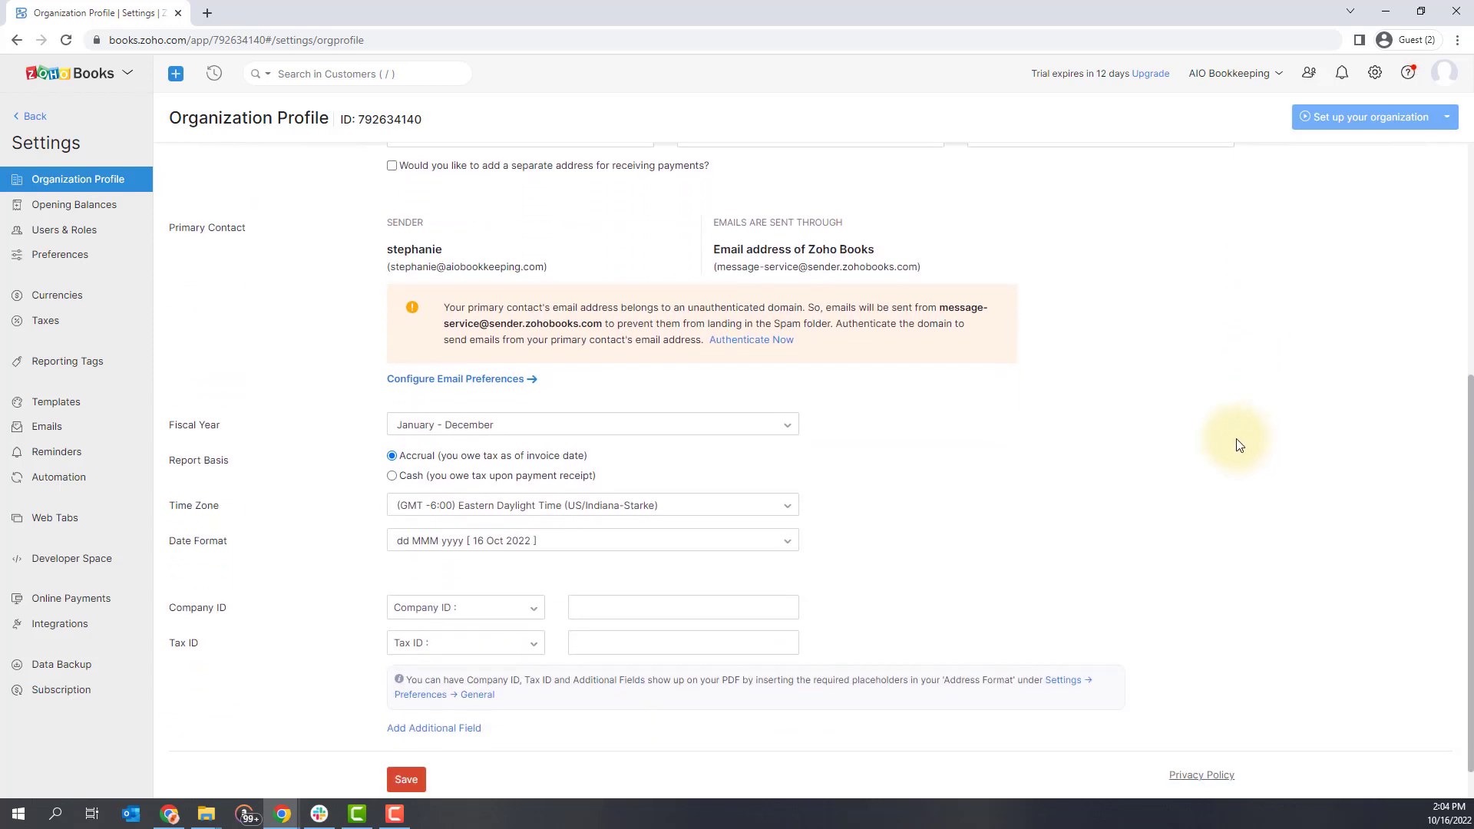
{"action": "scroll", "coordinate": [1238, 444], "scroll_direction": "down", "scroll_amount": 1}
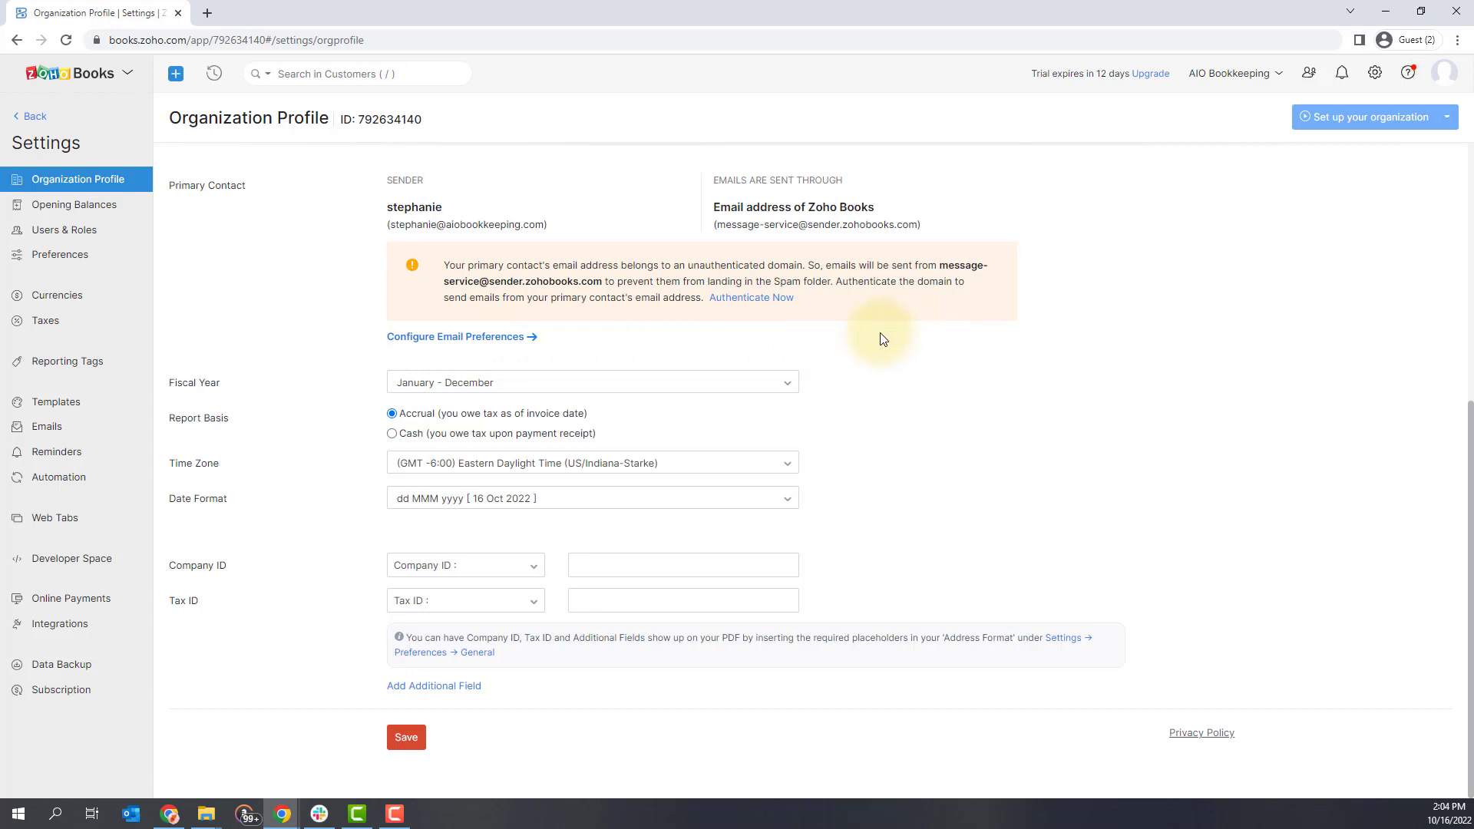
Keep the fiscal year as January - December and switch Report Basis to Cash.
{"action": "left_click", "coordinate": [788, 386]}
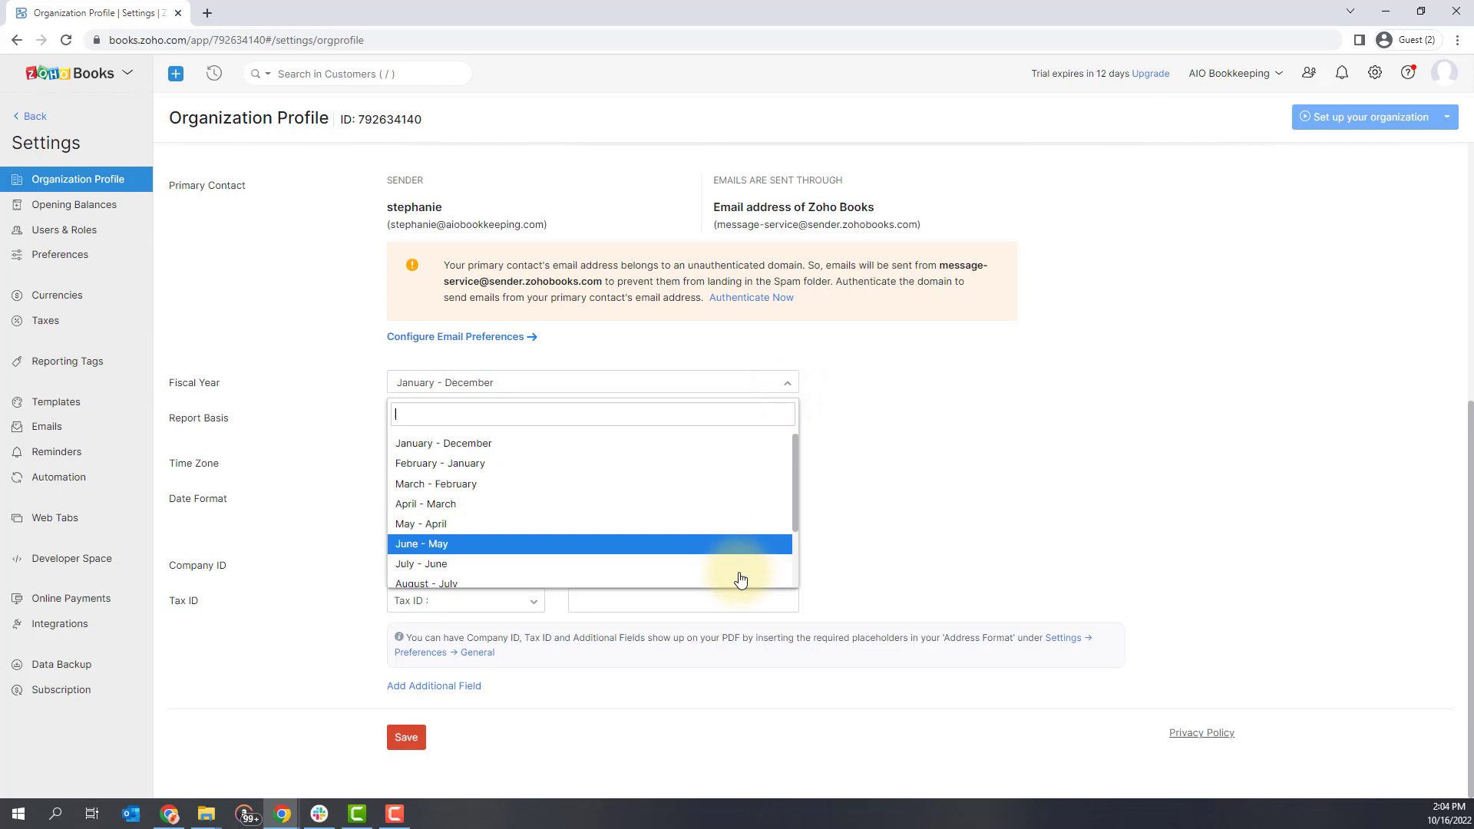
{"action": "left_click", "coordinate": [742, 442]}
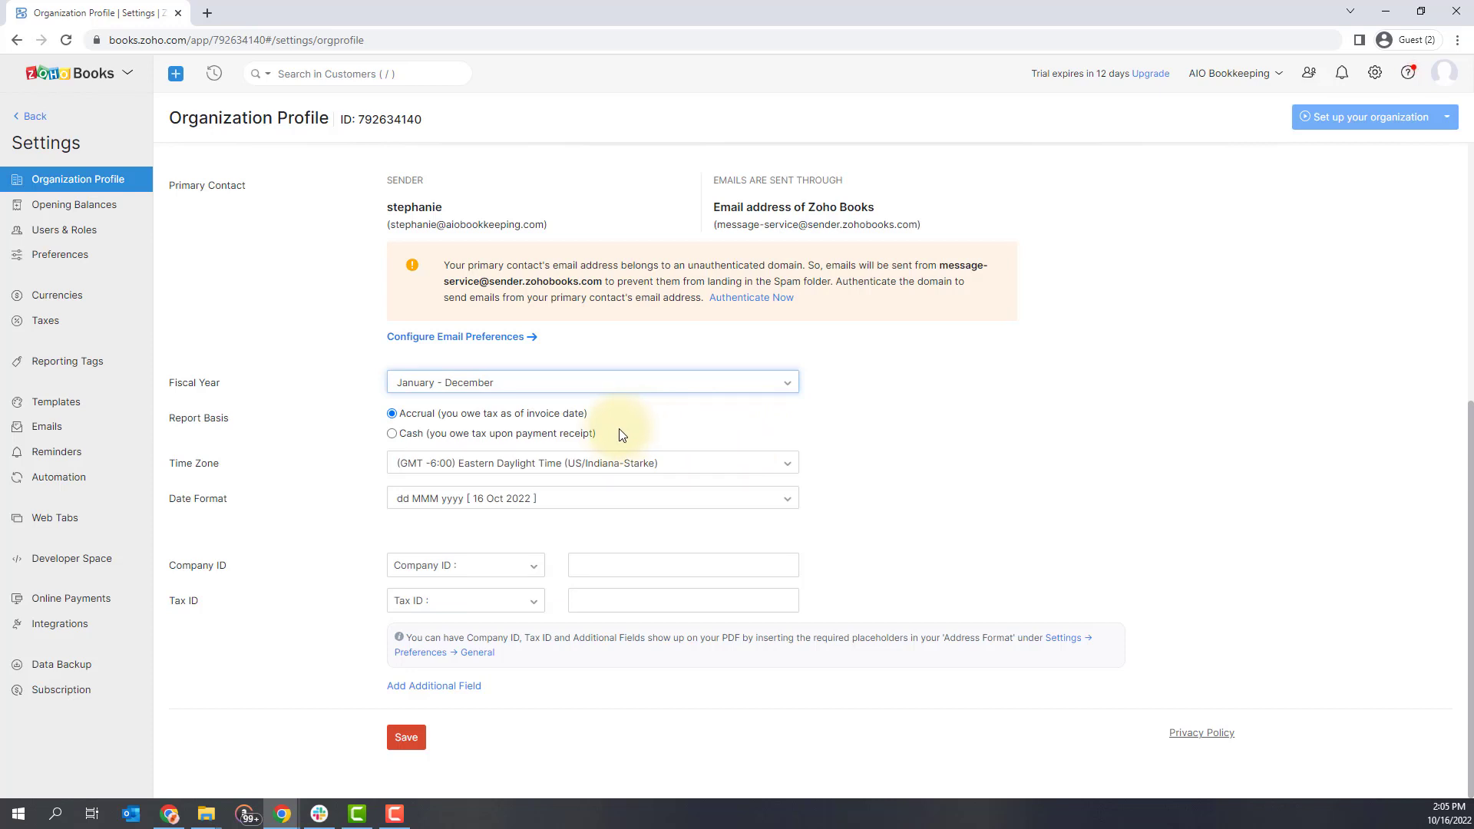
{"action": "left_click", "coordinate": [409, 435]}
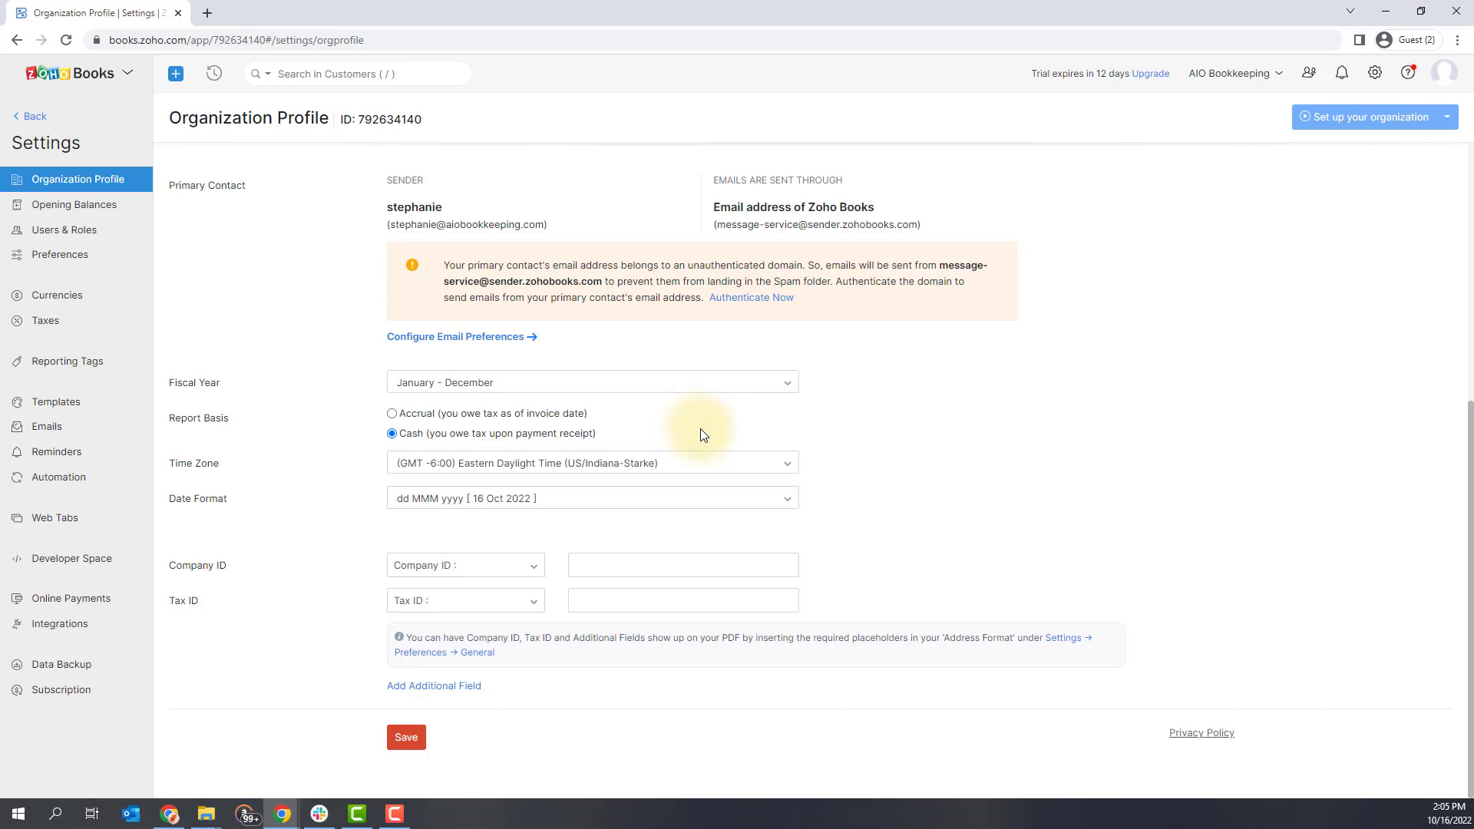
Leave the time zone unchanged and set the date format to MM.dd.yy with a '/' separator.
{"action": "left_click", "coordinate": [791, 467]}
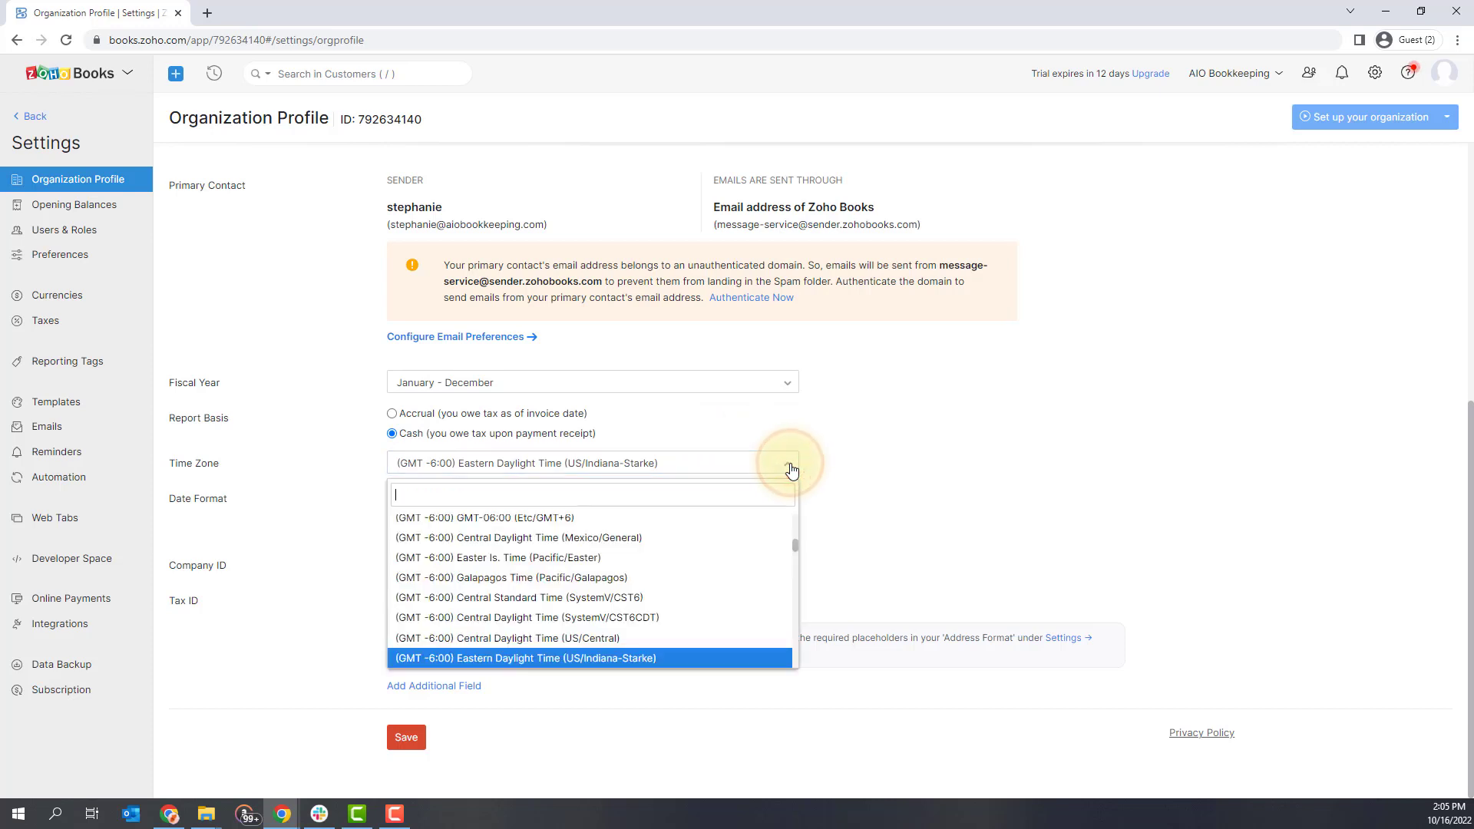
{"action": "left_click", "coordinate": [791, 466]}
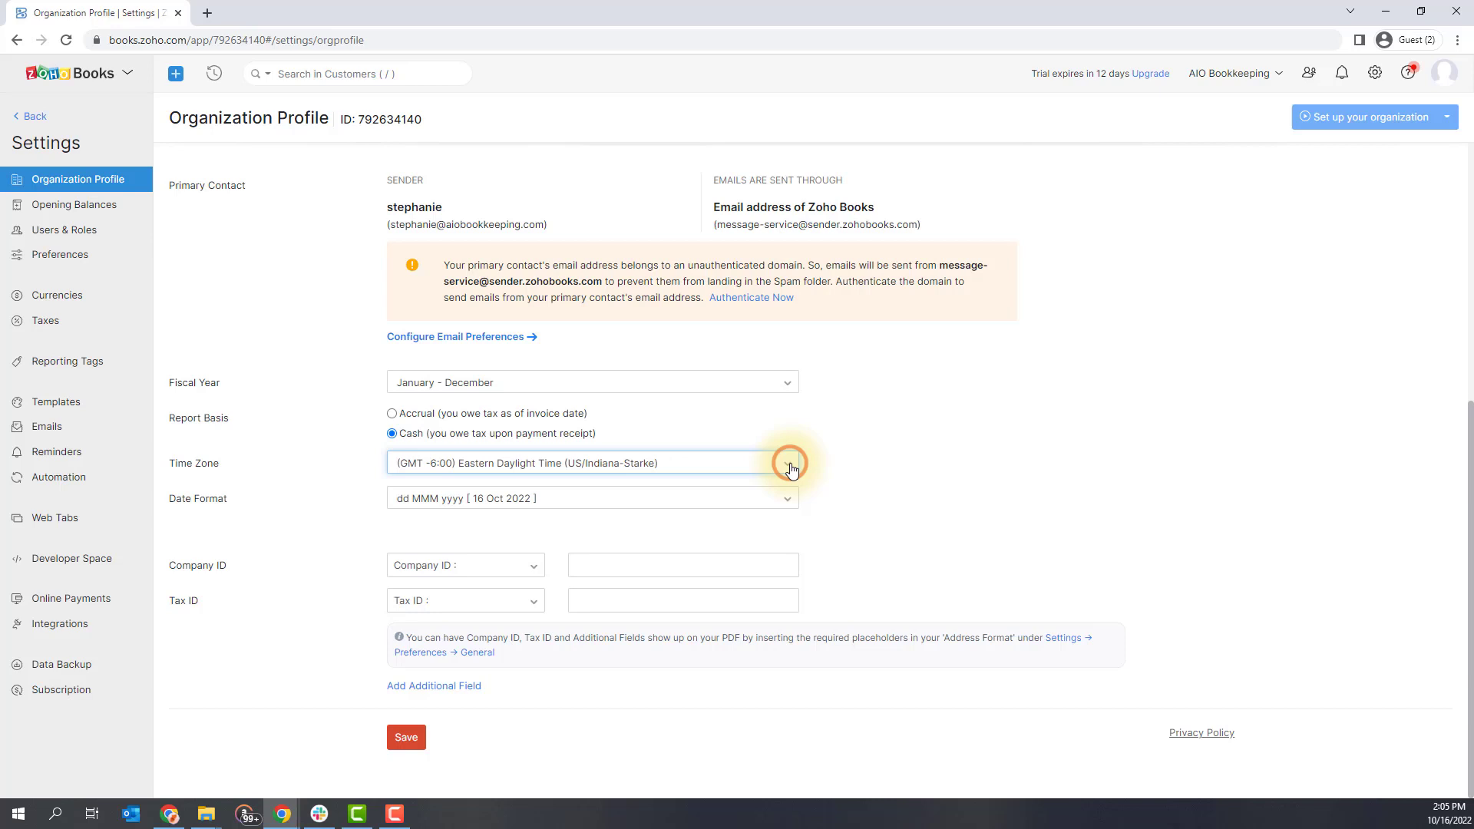
{"action": "left_click", "coordinate": [787, 500]}
{"action": "scroll", "coordinate": [786, 579], "scroll_direction": "up", "scroll_amount": 2}
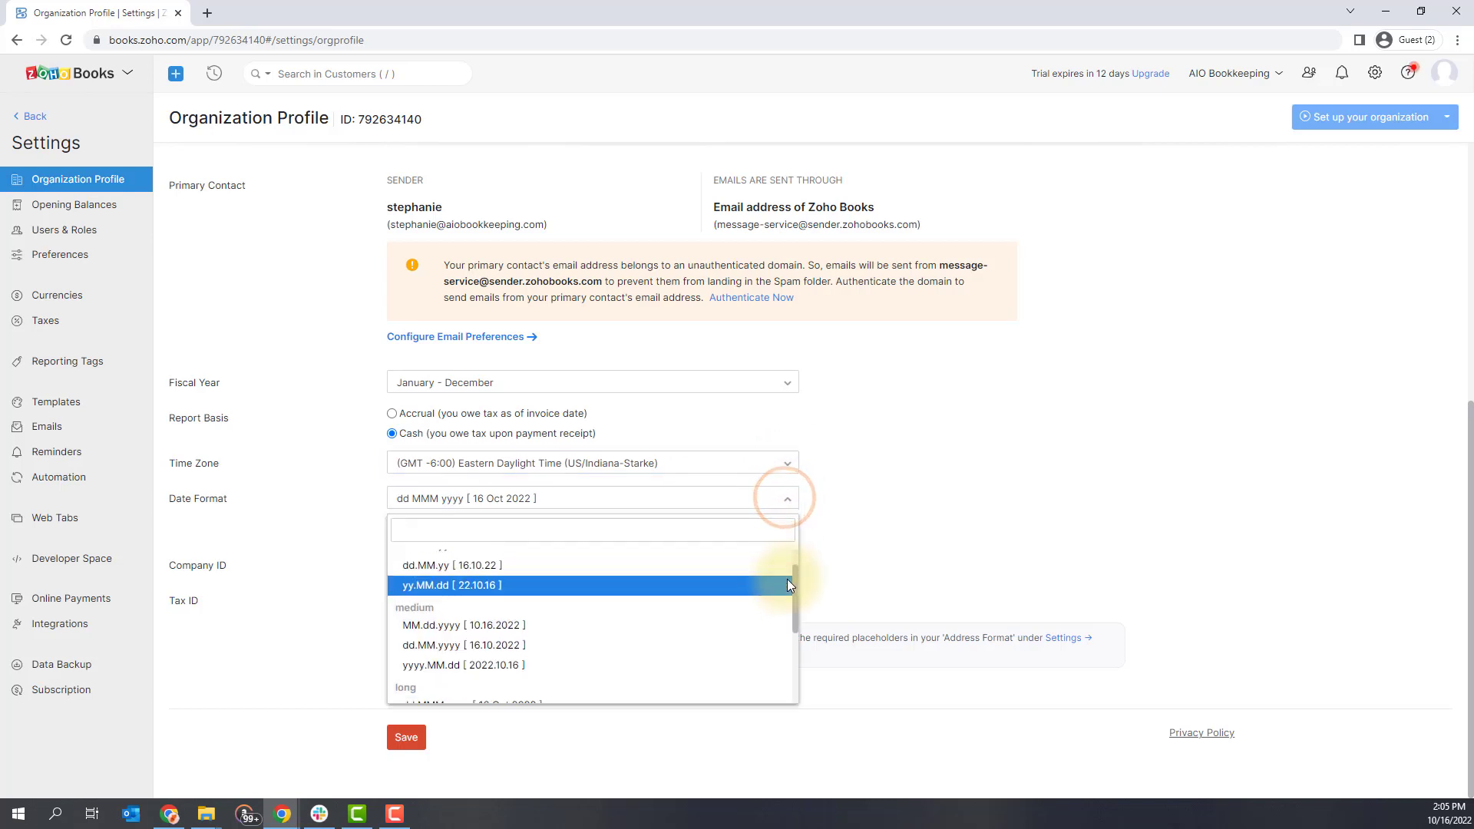
{"action": "left_click", "coordinate": [719, 583]}
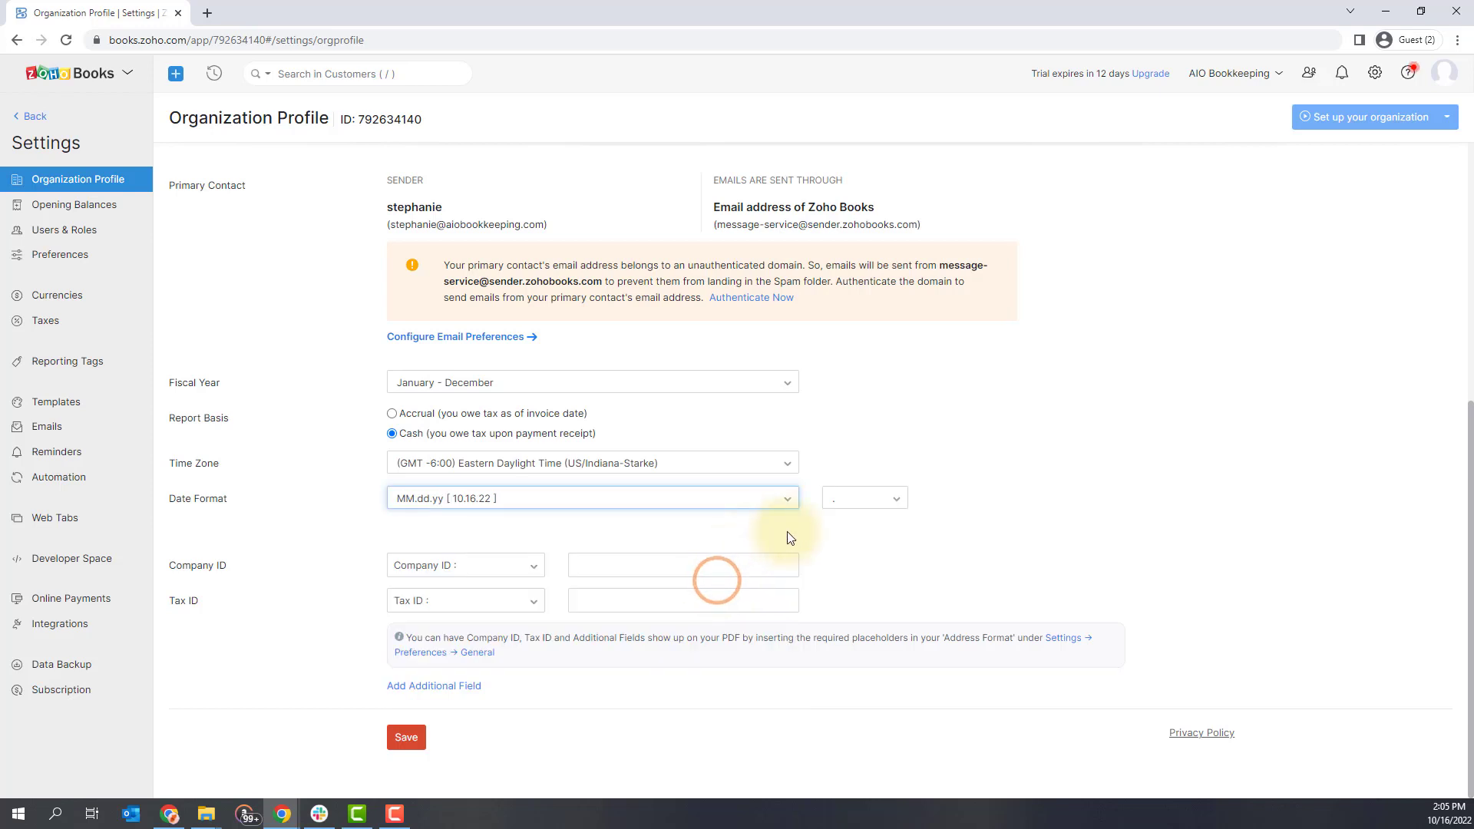
{"action": "left_click", "coordinate": [896, 503]}
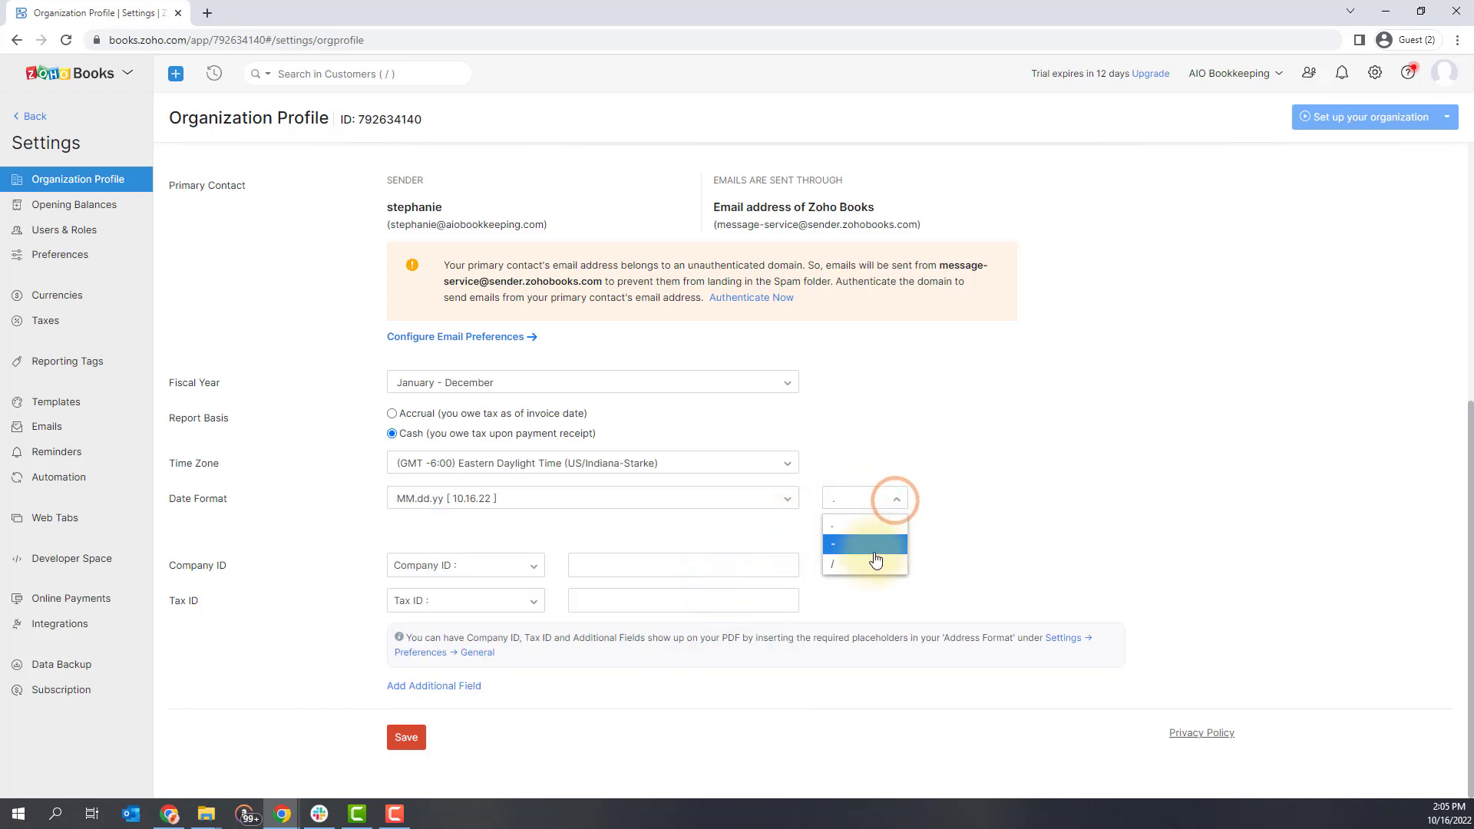
{"action": "left_click", "coordinate": [867, 559]}
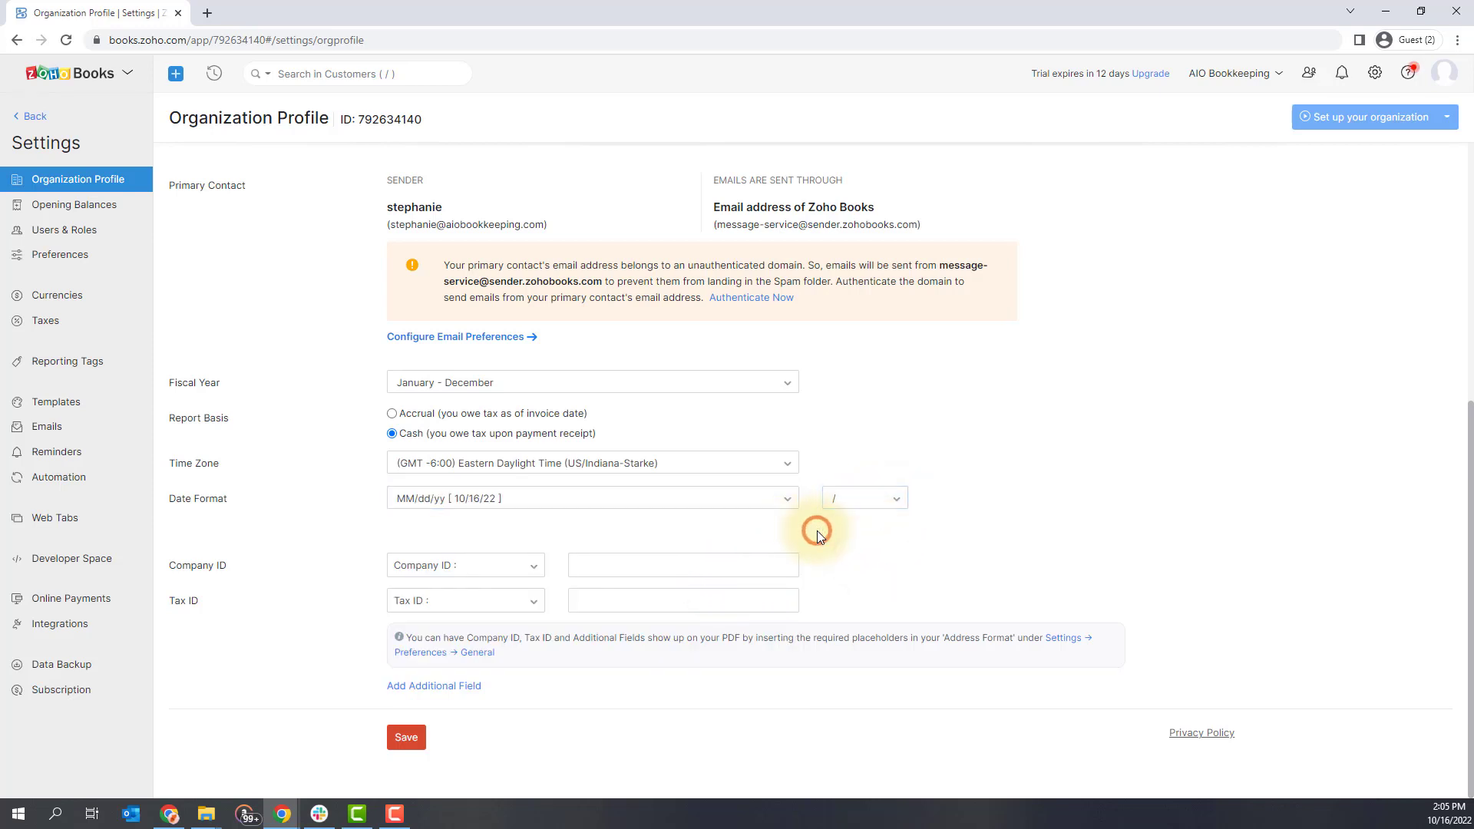
Select the Company ID and Tax ID fields, then save the organization profile.
{"action": "left_click", "coordinate": [722, 572]}
{"action": "left_click", "coordinate": [712, 602]}
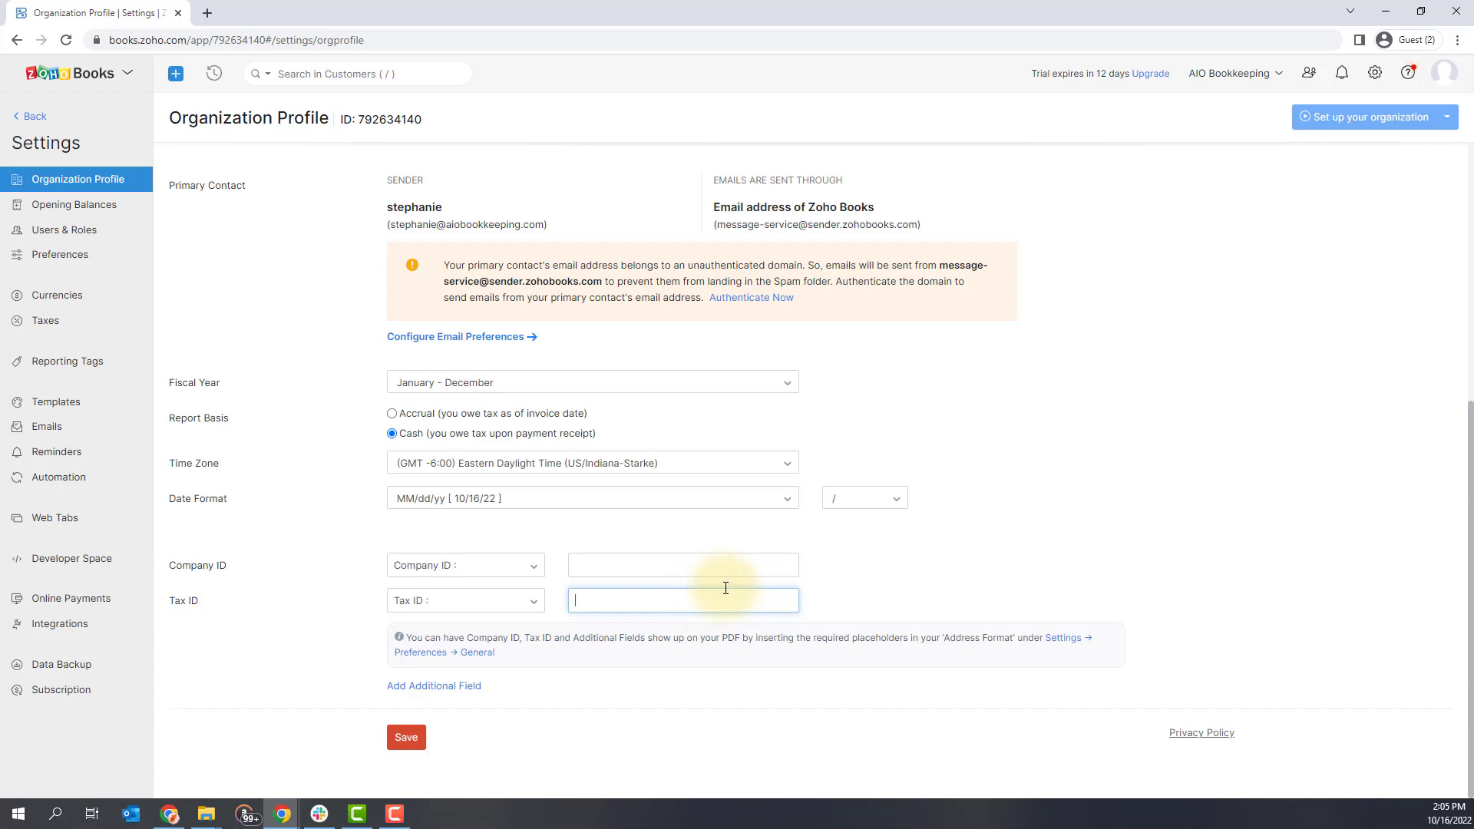
{"action": "left_click", "coordinate": [413, 743]}
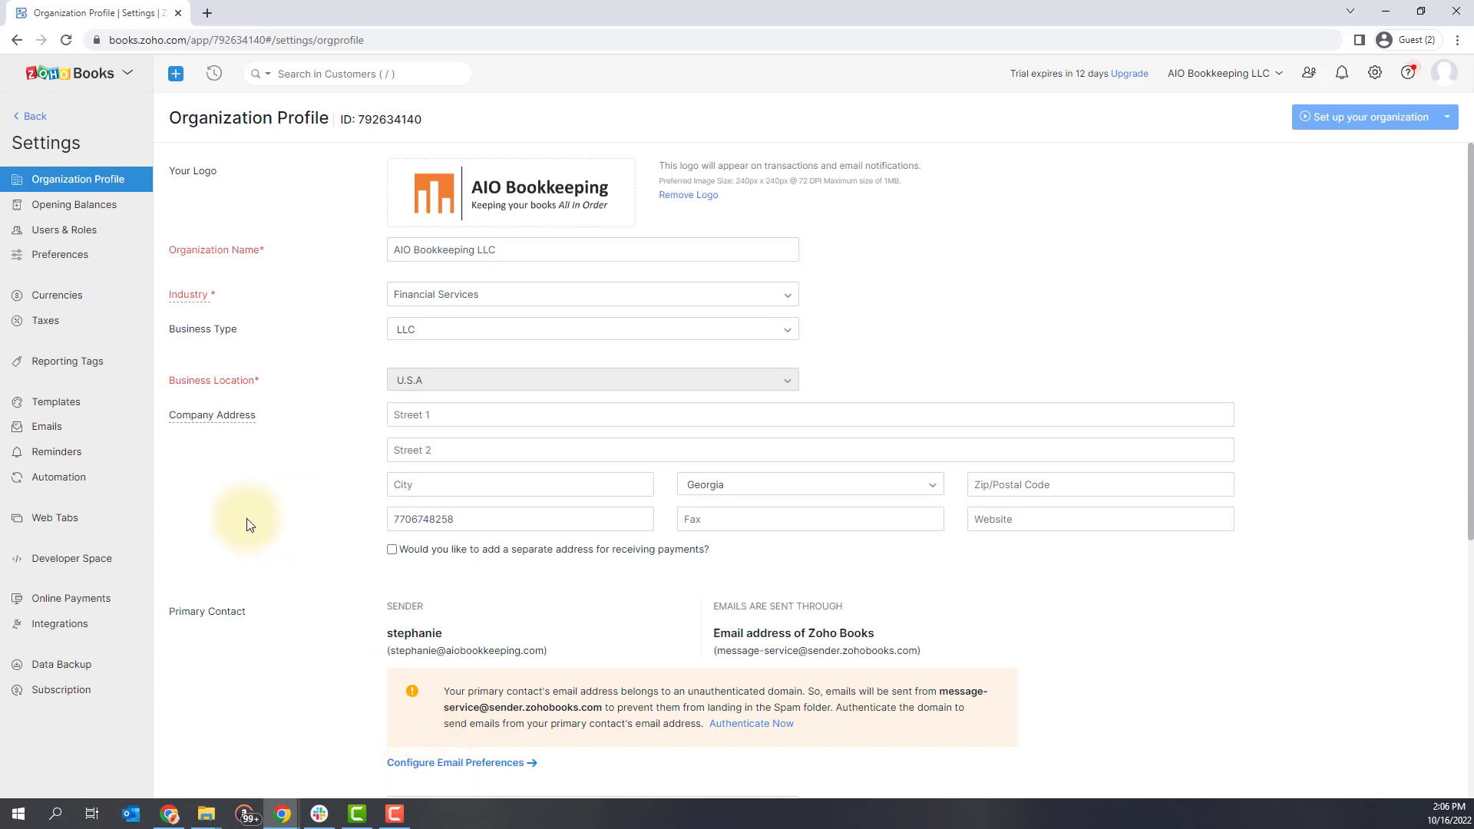
Open Preferences > Branding and try the Summer Sky colour theme.
{"action": "left_click", "coordinate": [80, 258]}
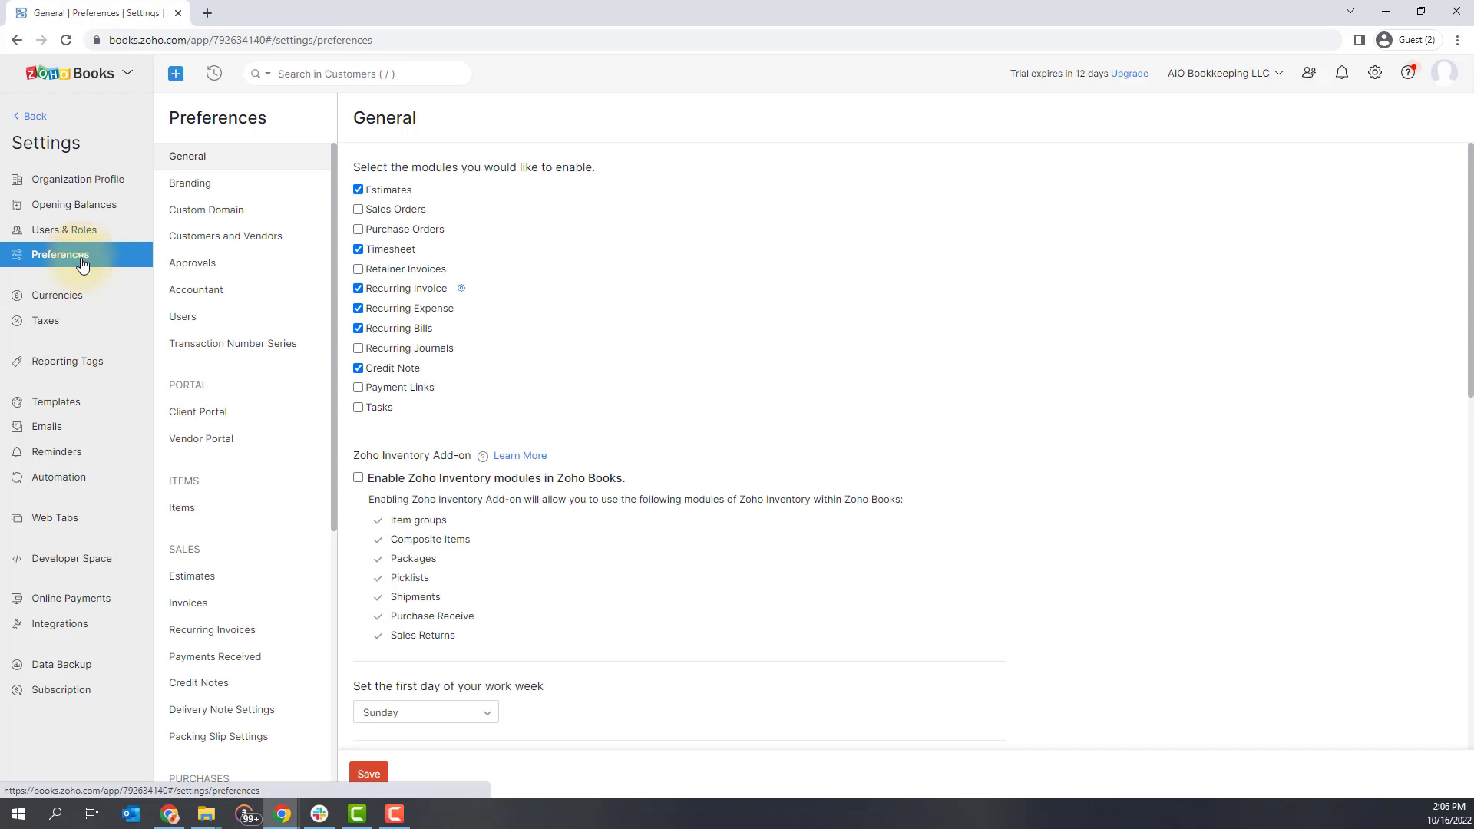
{"action": "left_click", "coordinate": [239, 187]}
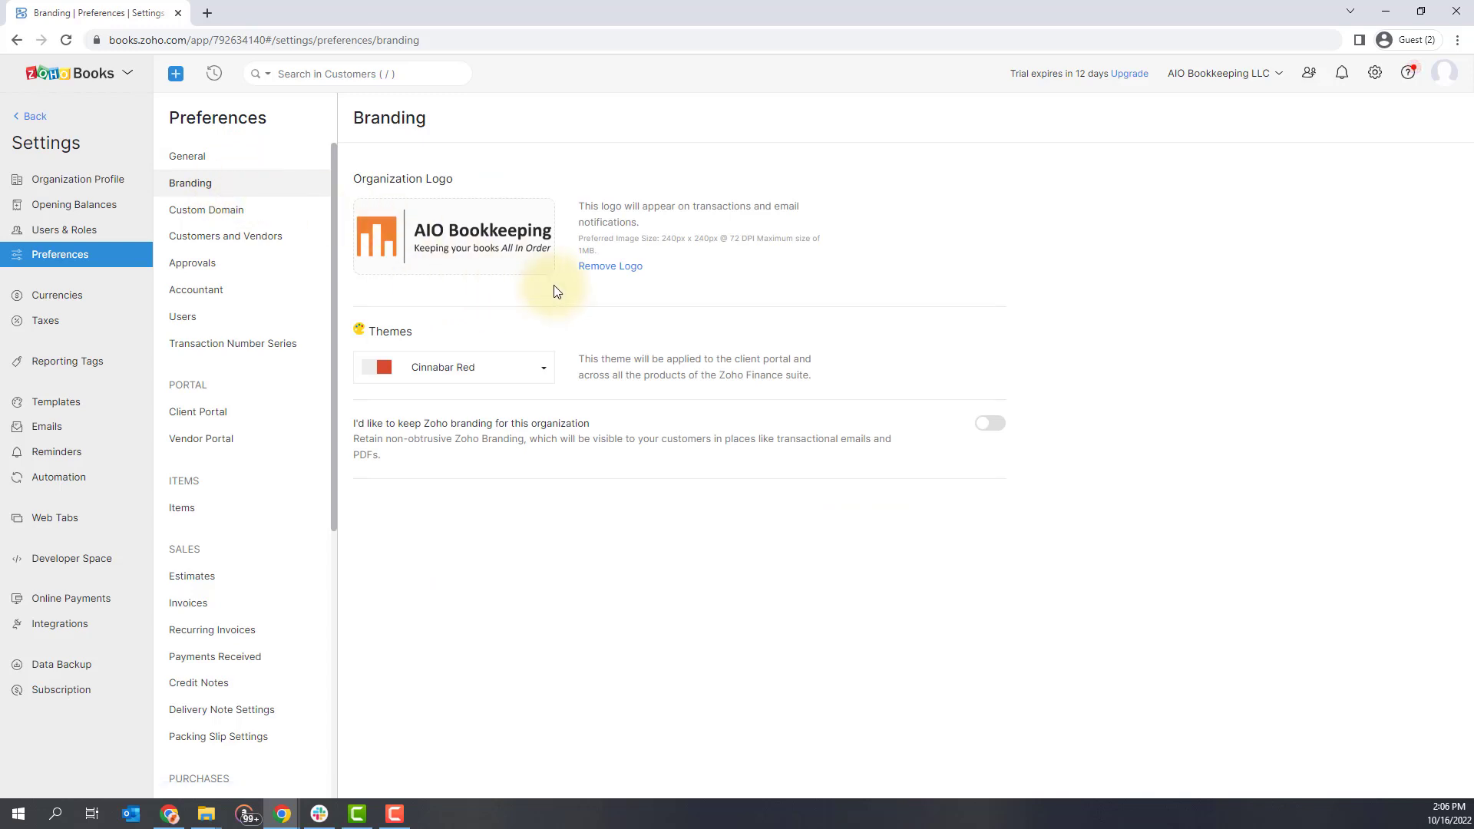
{"action": "left_click", "coordinate": [544, 374]}
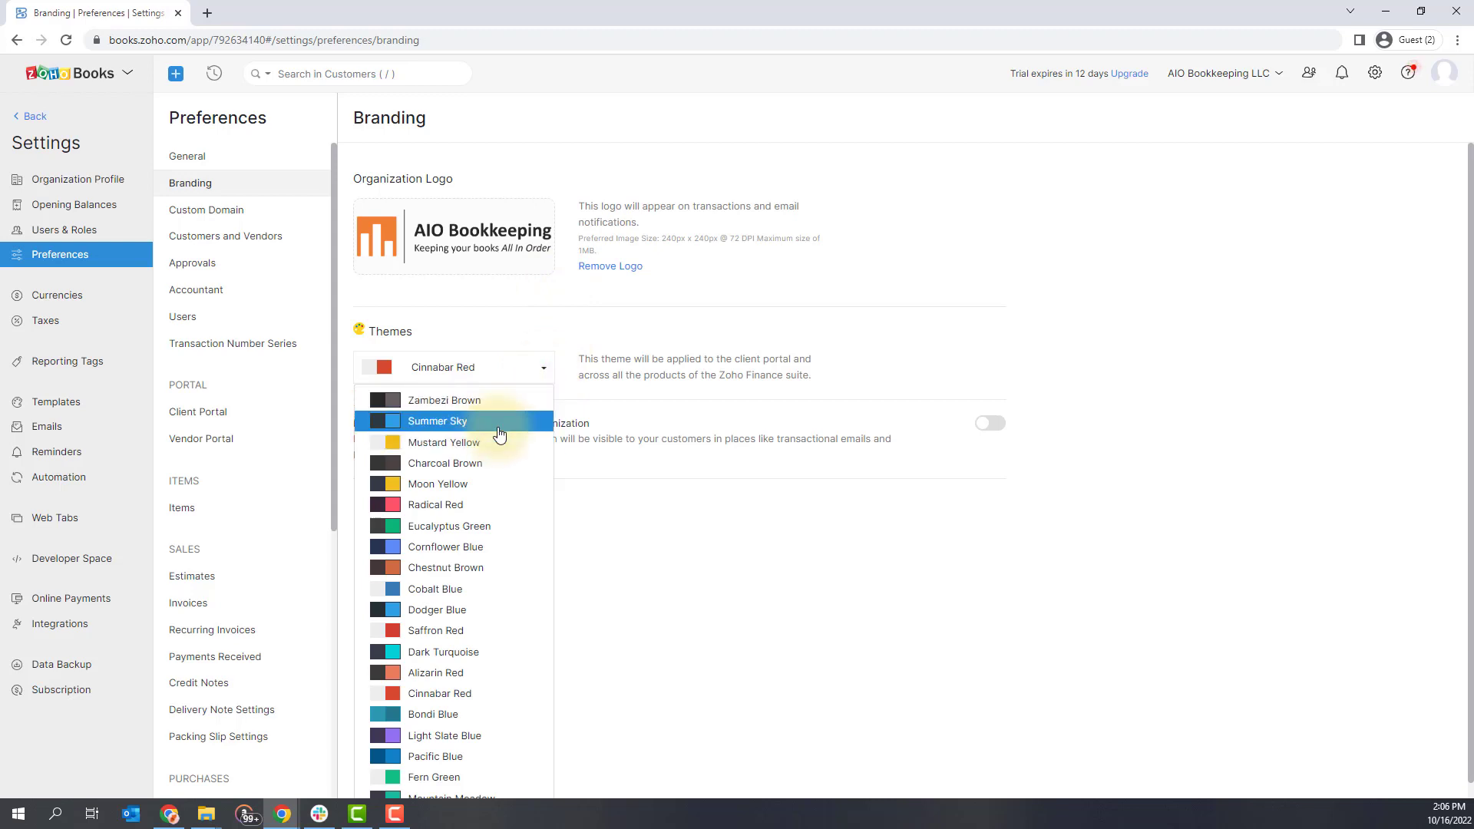
{"action": "left_click", "coordinate": [498, 430]}
Try Cobalt Blue, then settle on the Cinnabar Red theme.
{"action": "left_click", "coordinate": [544, 372]}
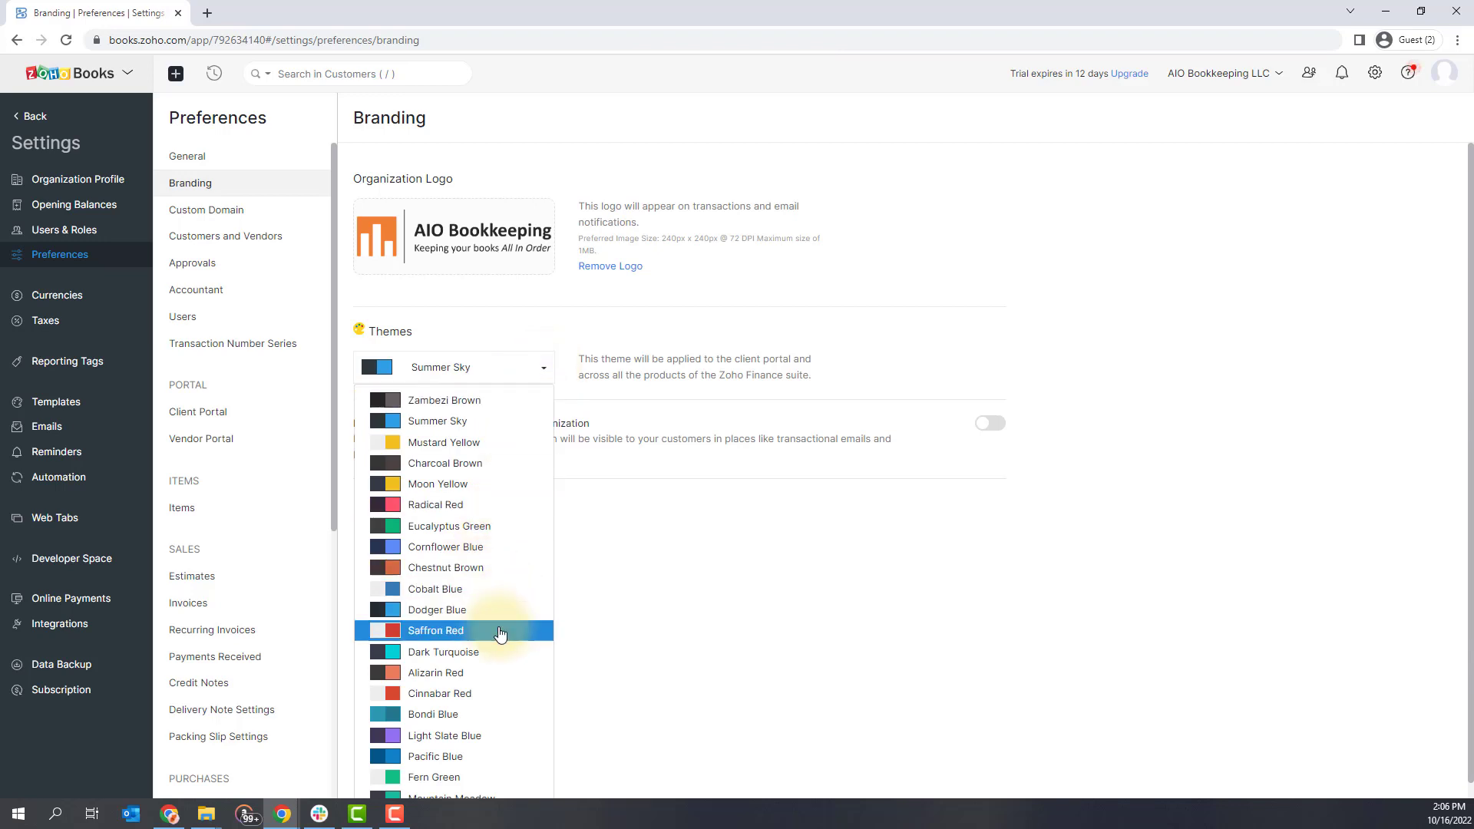
{"action": "left_click", "coordinate": [494, 589]}
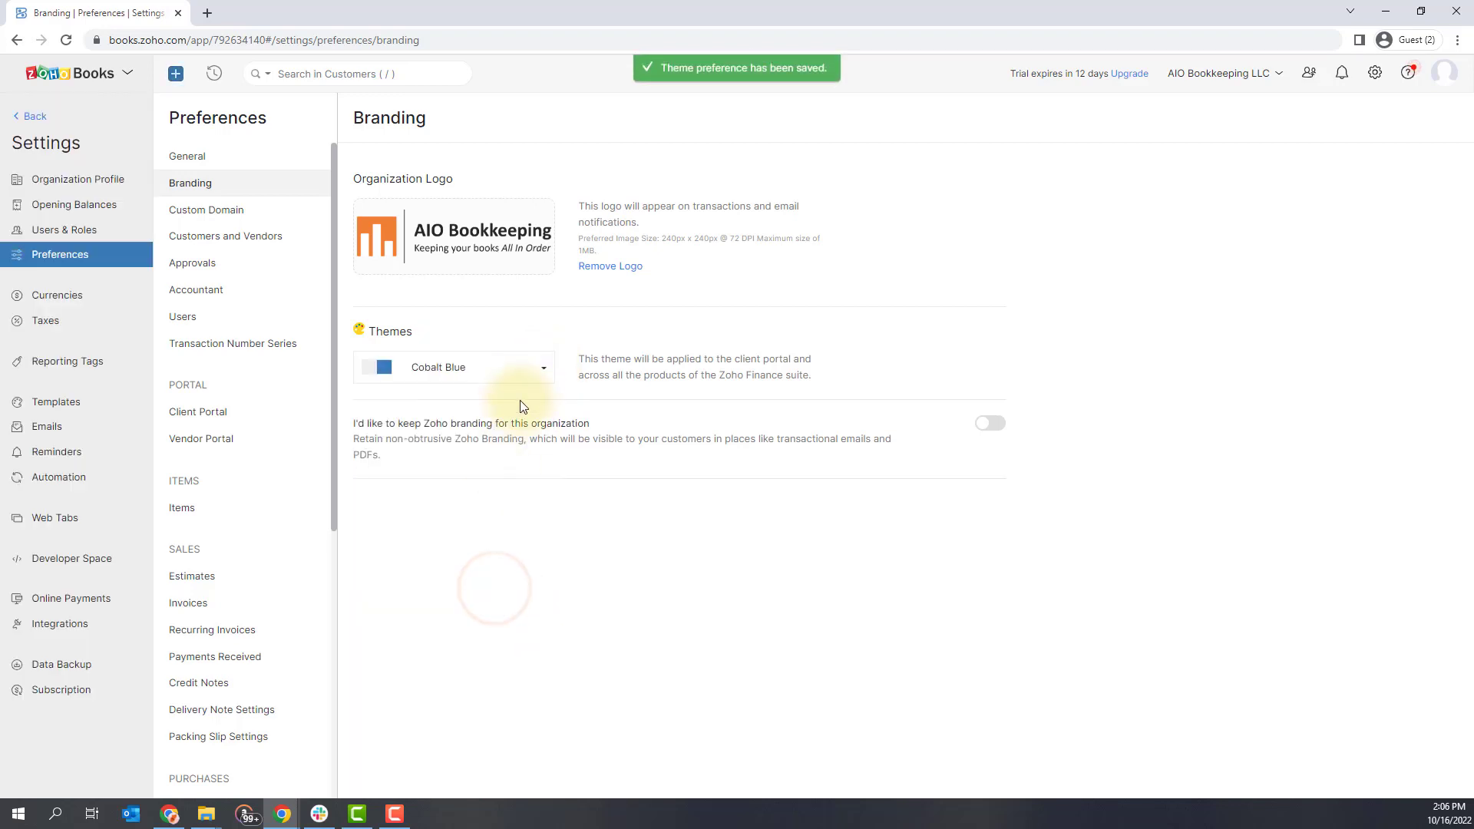
{"action": "left_click", "coordinate": [522, 370]}
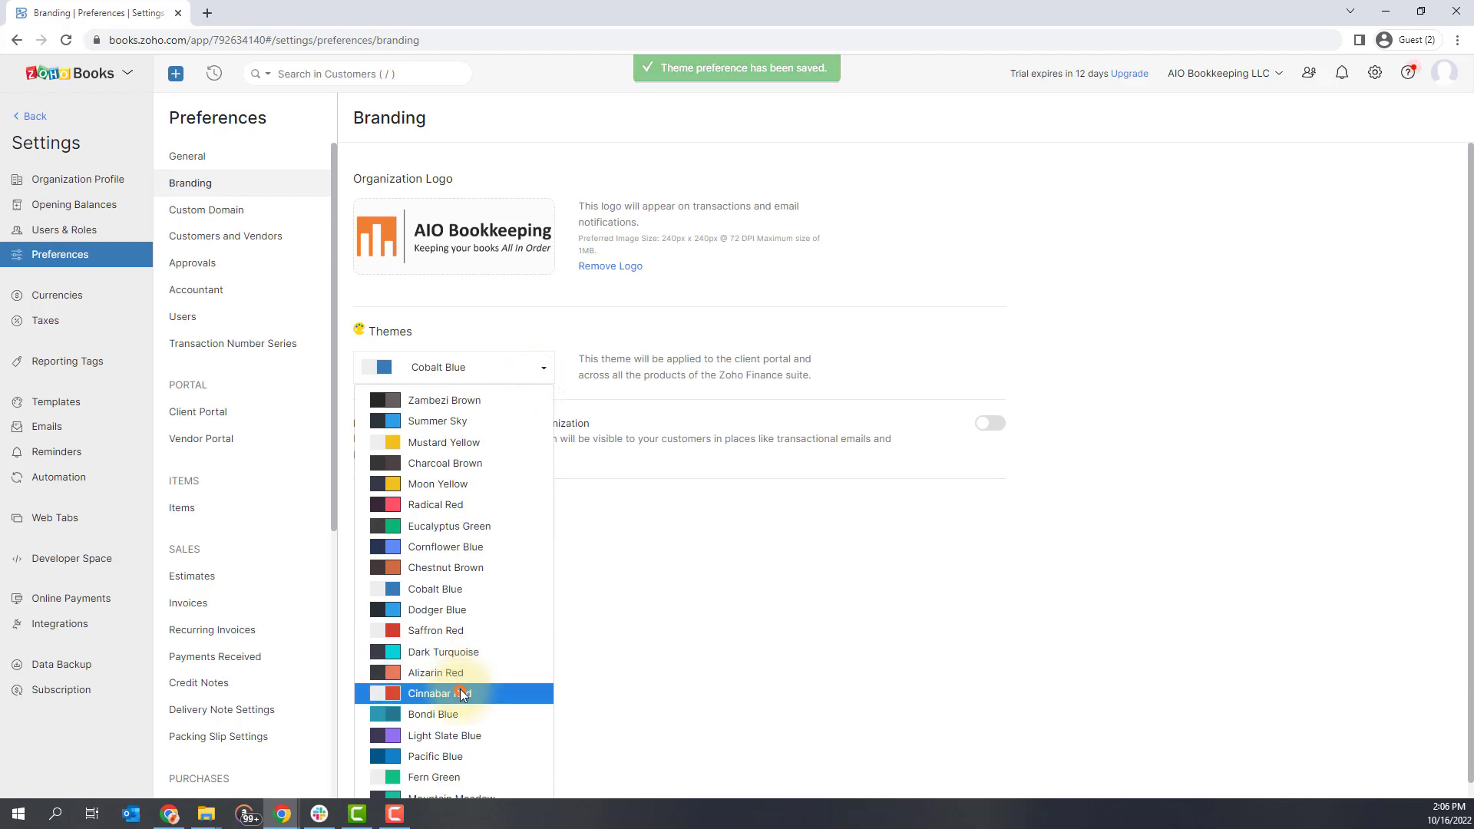
{"action": "left_click", "coordinate": [462, 694]}
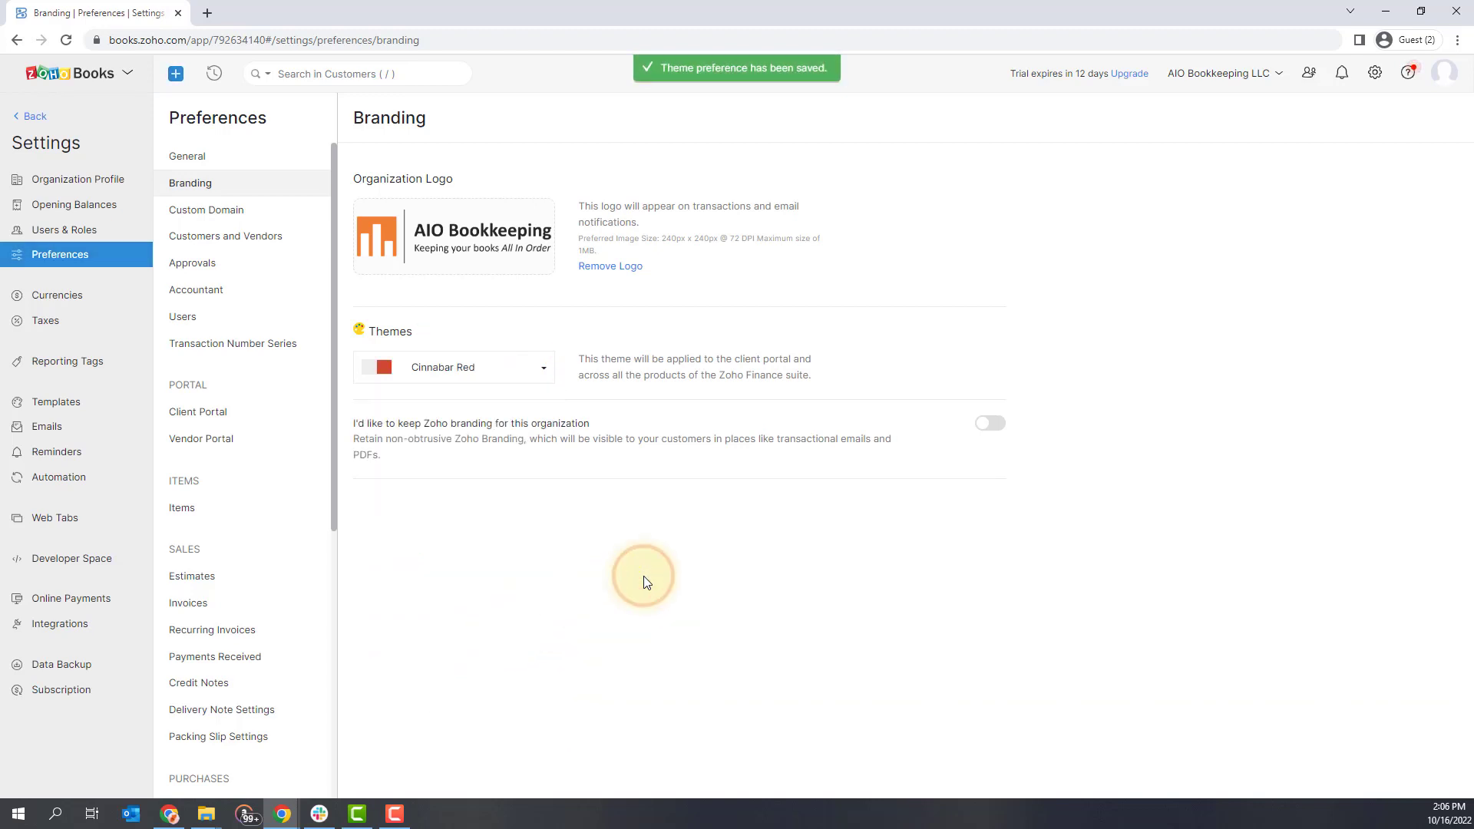